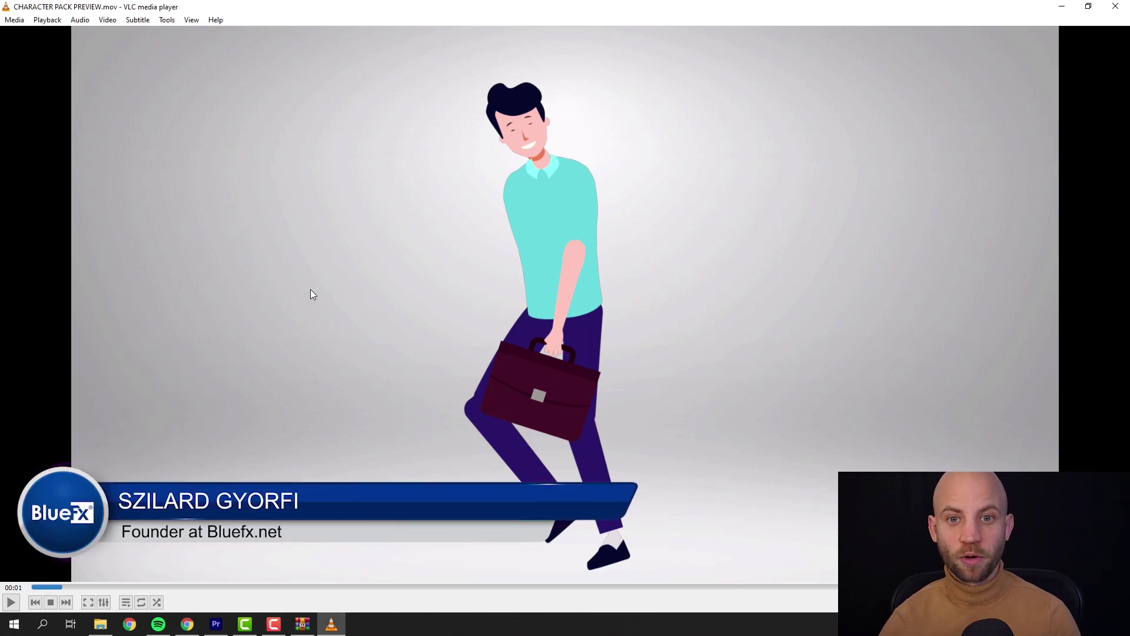
# - Play and pause the character pack preview in VLC, then skip ahead to the 00:32 free-pack end screen
pyautogui.press('space')
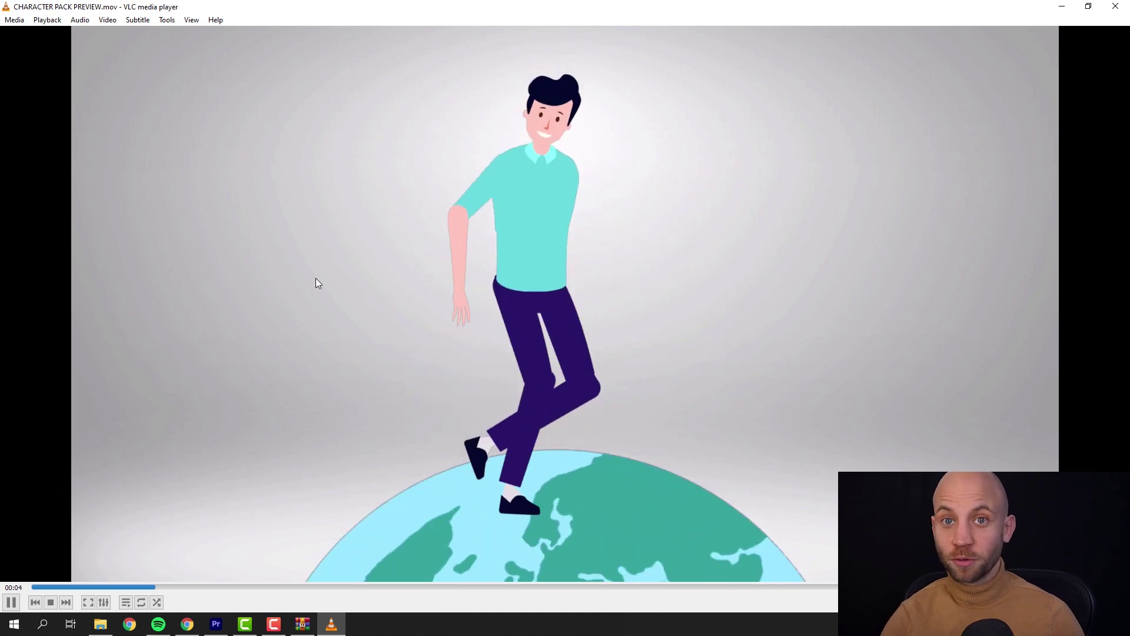
pyautogui.press('space')
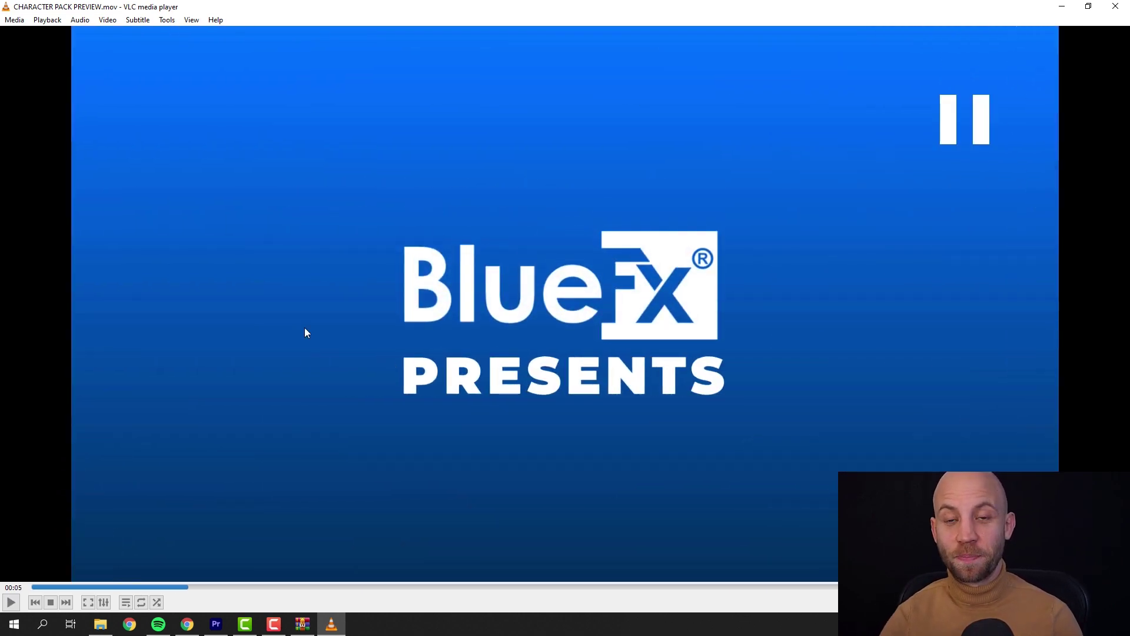
pyautogui.moveTo(284, 585); pyautogui.dragTo(964, 583)
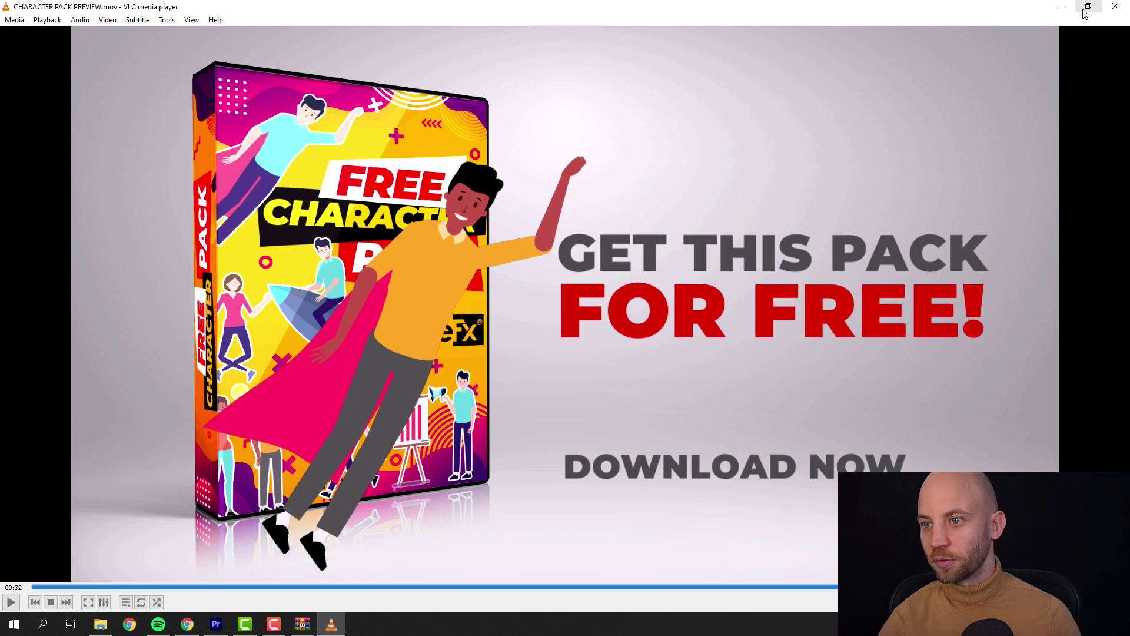
# - Minimize VLC, open 120 Animated Characters > All Characters, and switch back to Premiere Pro
pyautogui.click(1061, 6)
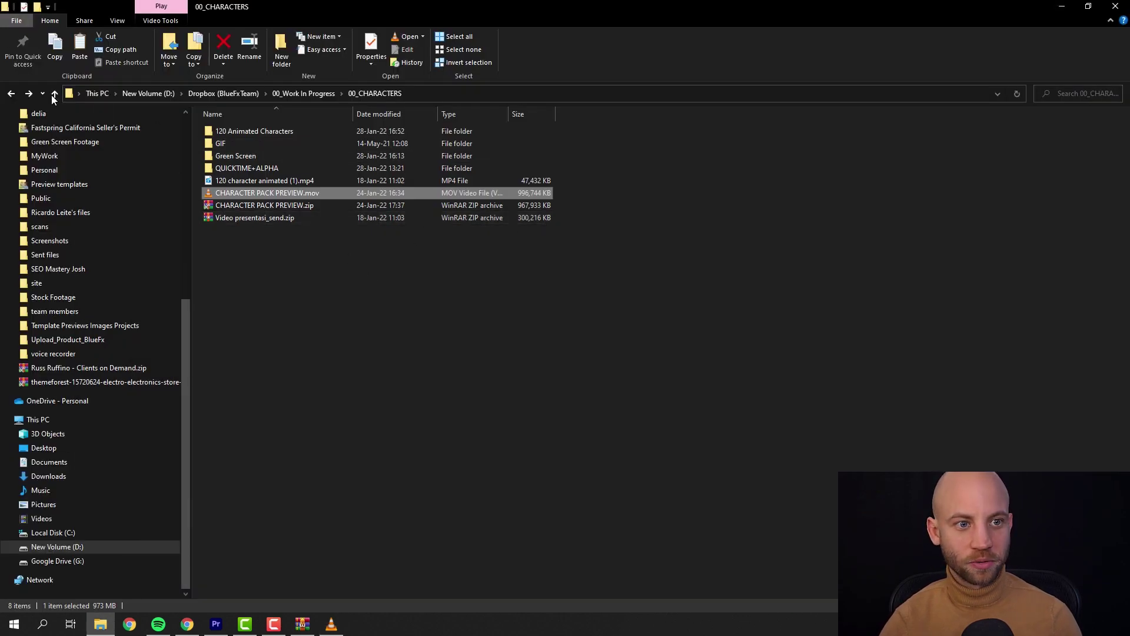
pyautogui.doubleClick(241, 130)
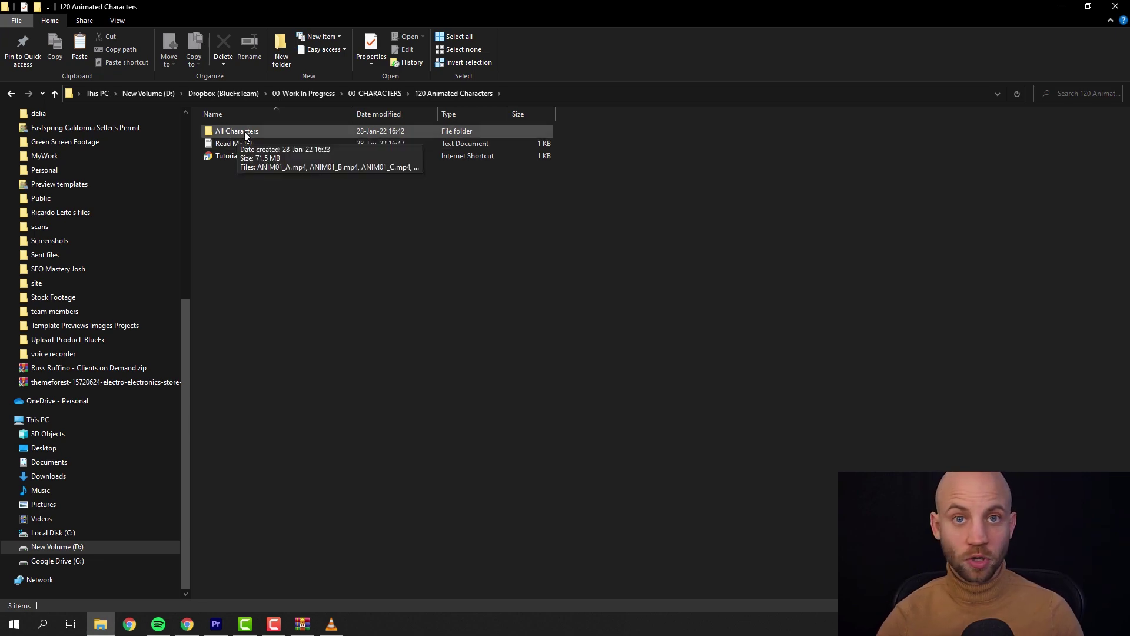
pyautogui.doubleClick(245, 132)
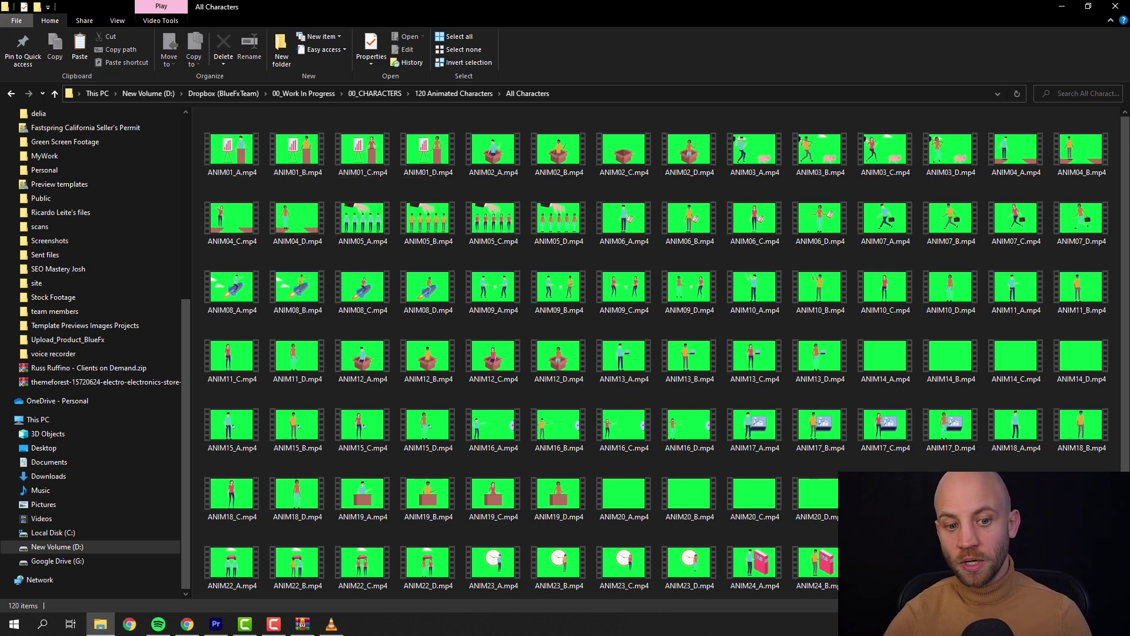
pyautogui.click(216, 624)
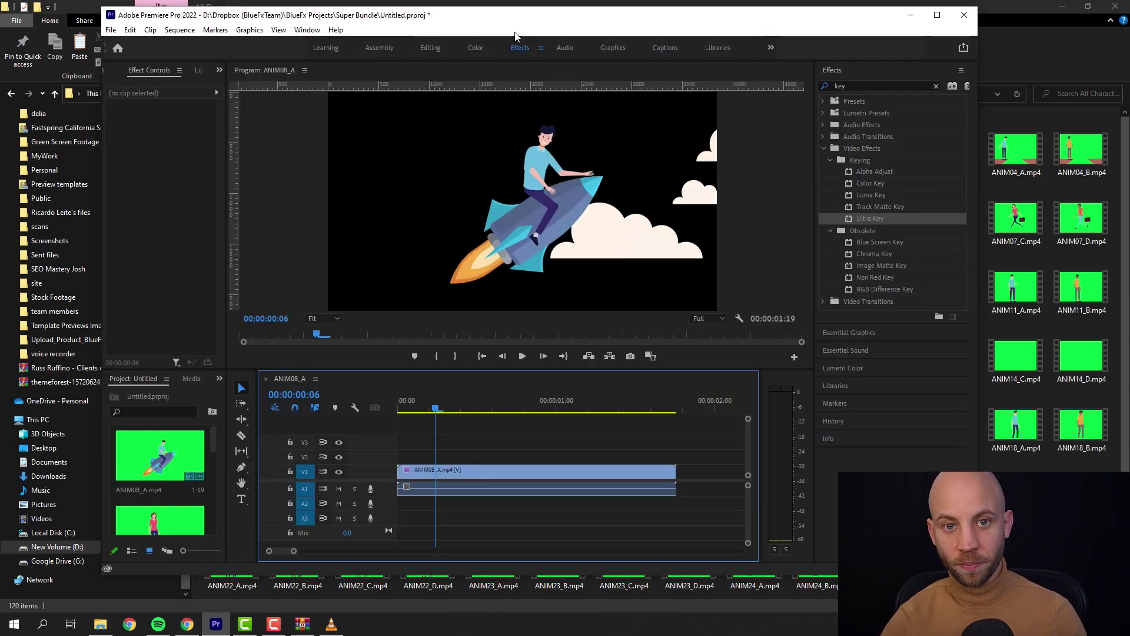
# - Maximize Premiere Pro, scrub through the keyed ANIM08_A clip, and delete it from the sequence
pyautogui.doubleClick(515, 18)
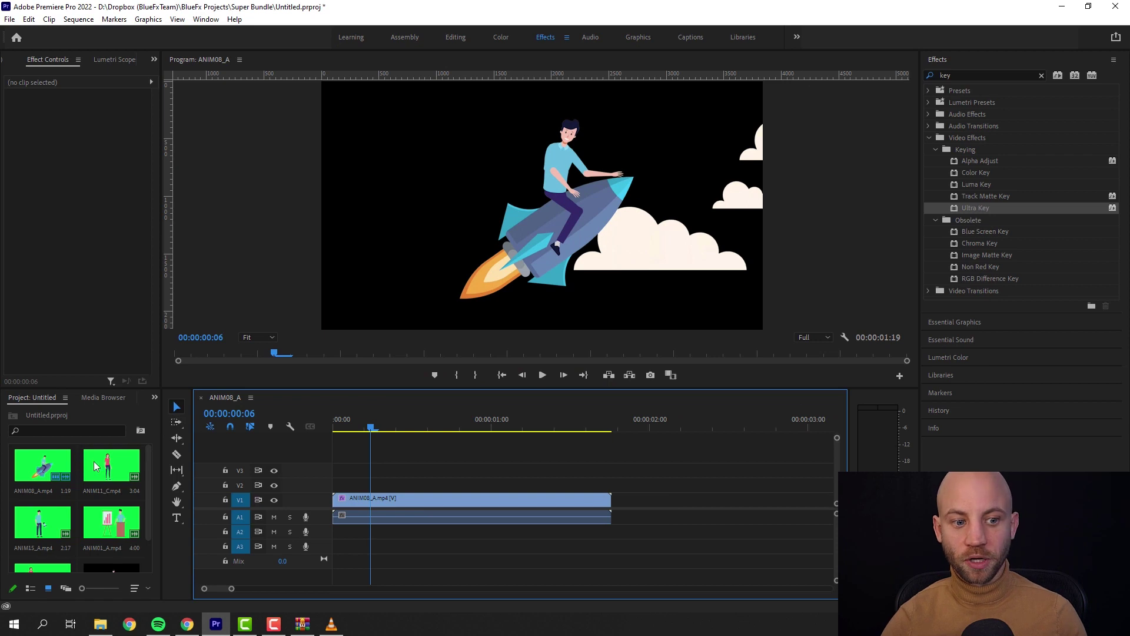
pyautogui.click(451, 500)
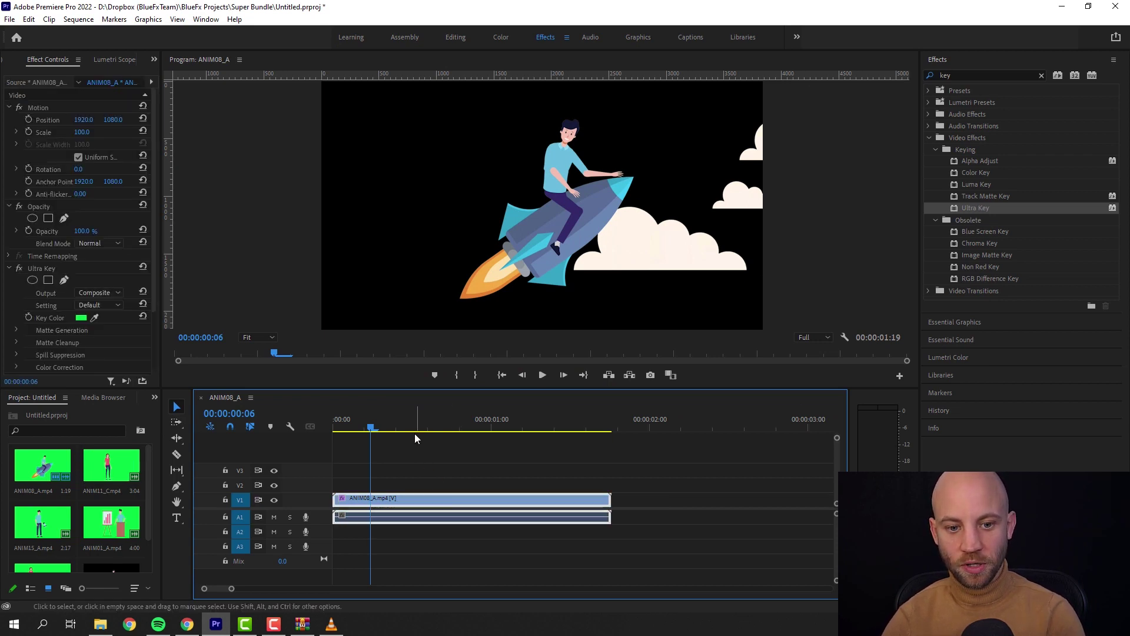
pyautogui.moveTo(411, 421); pyautogui.dragTo(511, 422)
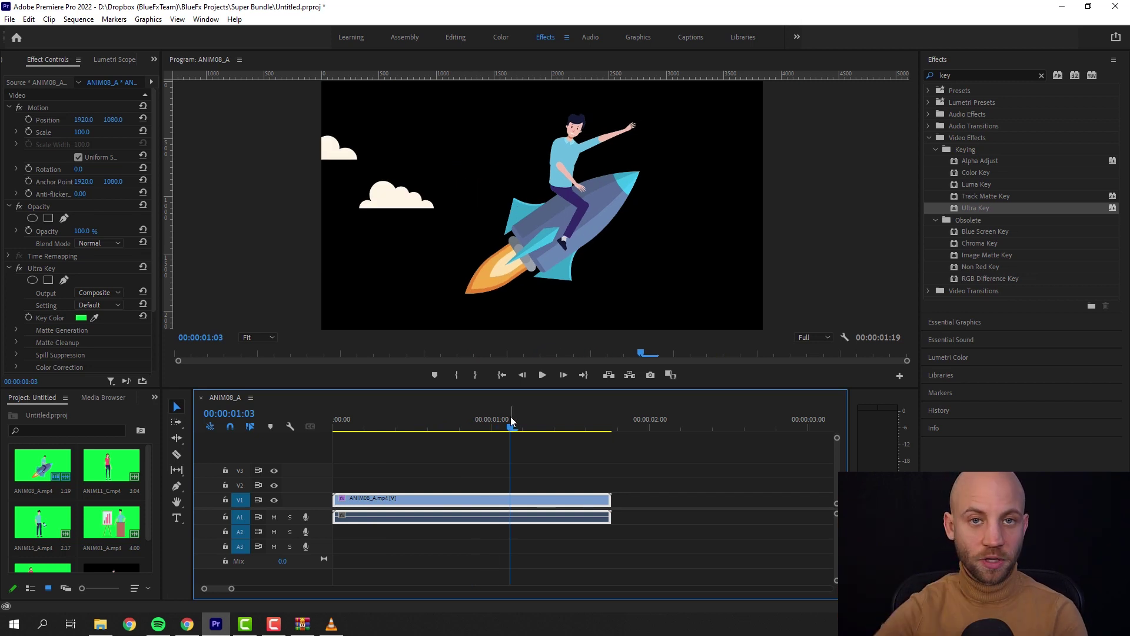
pyautogui.hotkey('shift', 'Left')
pyautogui.hotkey('shift', 'Left')
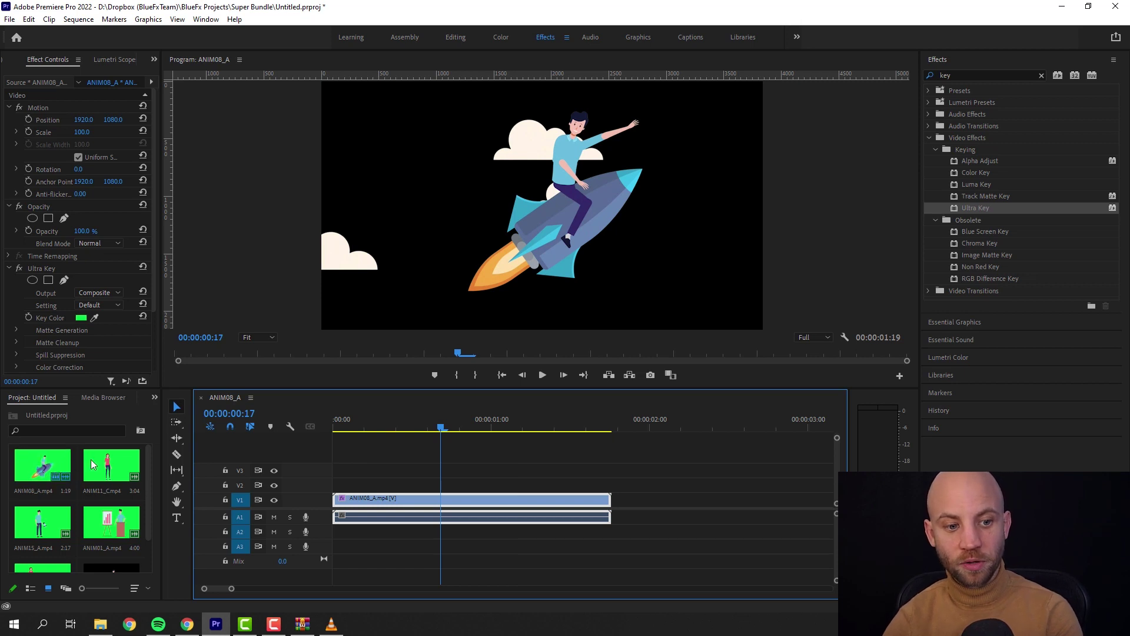
pyautogui.press('Delete')
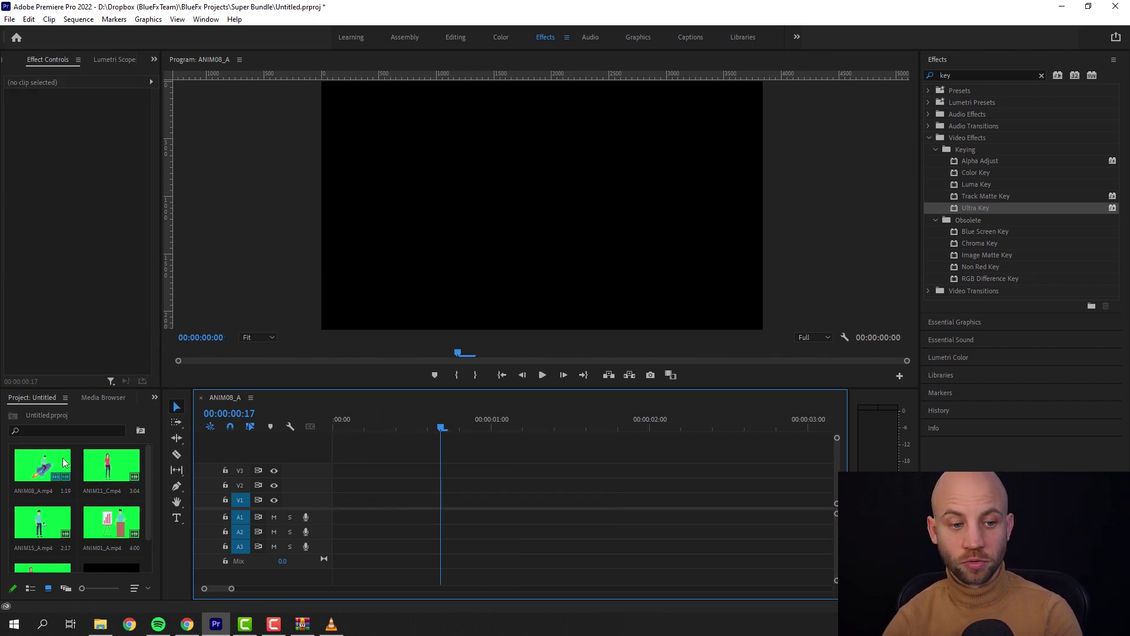
# - Place ANIM08_A at the start of V1 and scrub through the green-screen animation
pyautogui.moveTo(43, 465); pyautogui.dragTo(355, 507)
pyautogui.click(369, 425)
pyautogui.moveTo(369, 426); pyautogui.dragTo(395, 430)
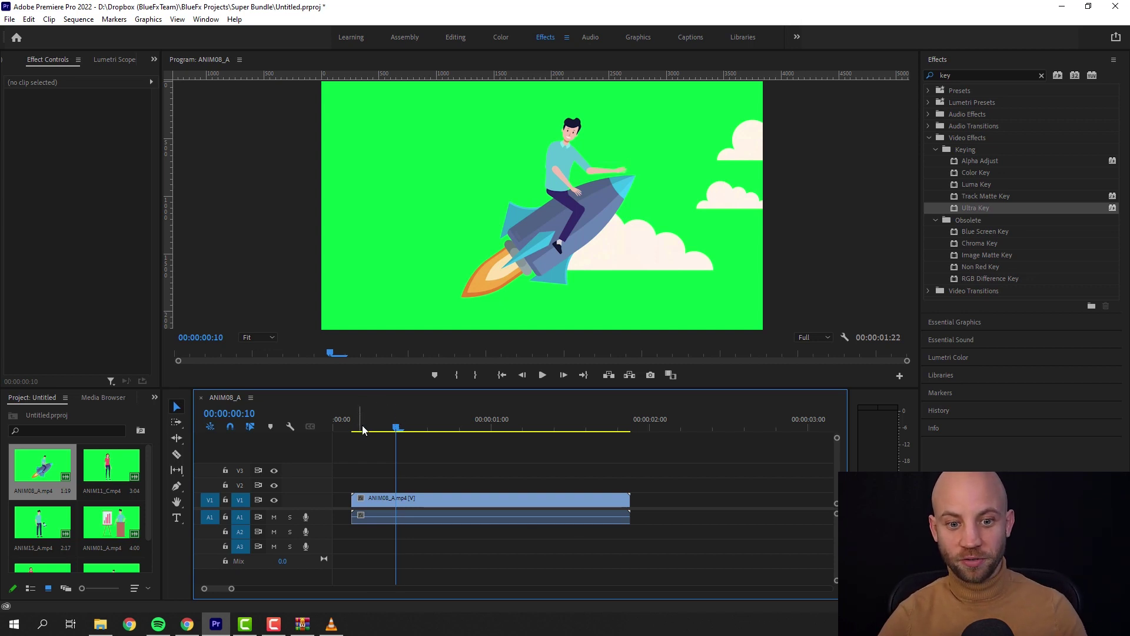
pyautogui.moveTo(362, 429); pyautogui.dragTo(471, 429)
pyautogui.click(469, 500)
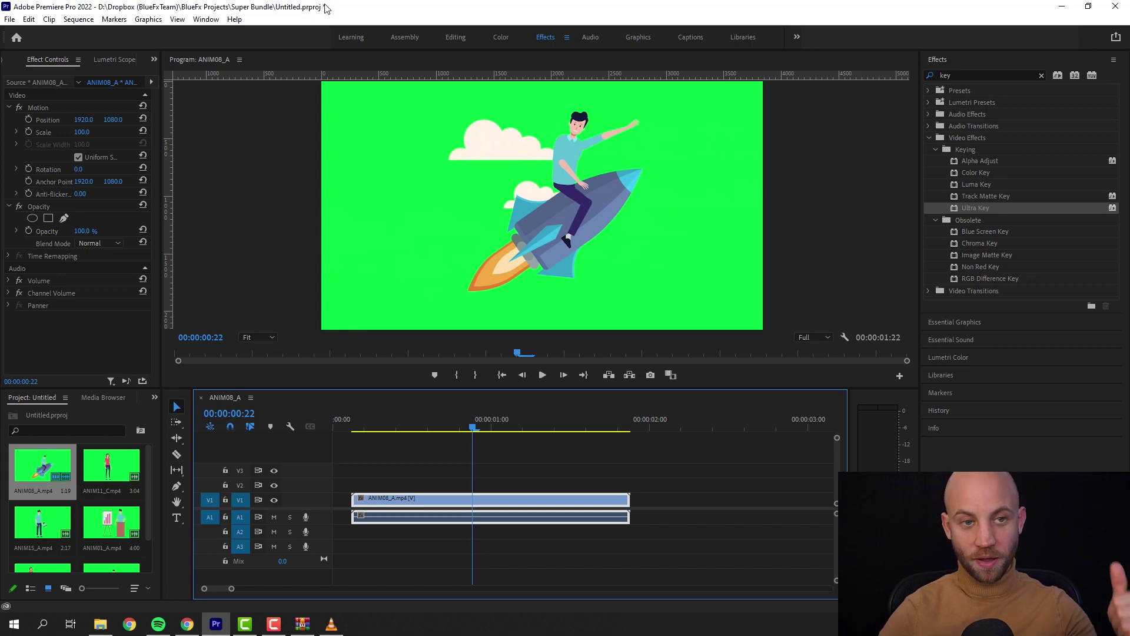
# - Shrink the window to show importing ANIM01_A from the folder, then re-maximize and reselect ANIM08_A
pyautogui.moveTo(323, 8); pyautogui.dragTo(631, 80)
pyautogui.moveTo(207, 176); pyautogui.dragTo(230, 168)
pyautogui.doubleClick(871, 73)
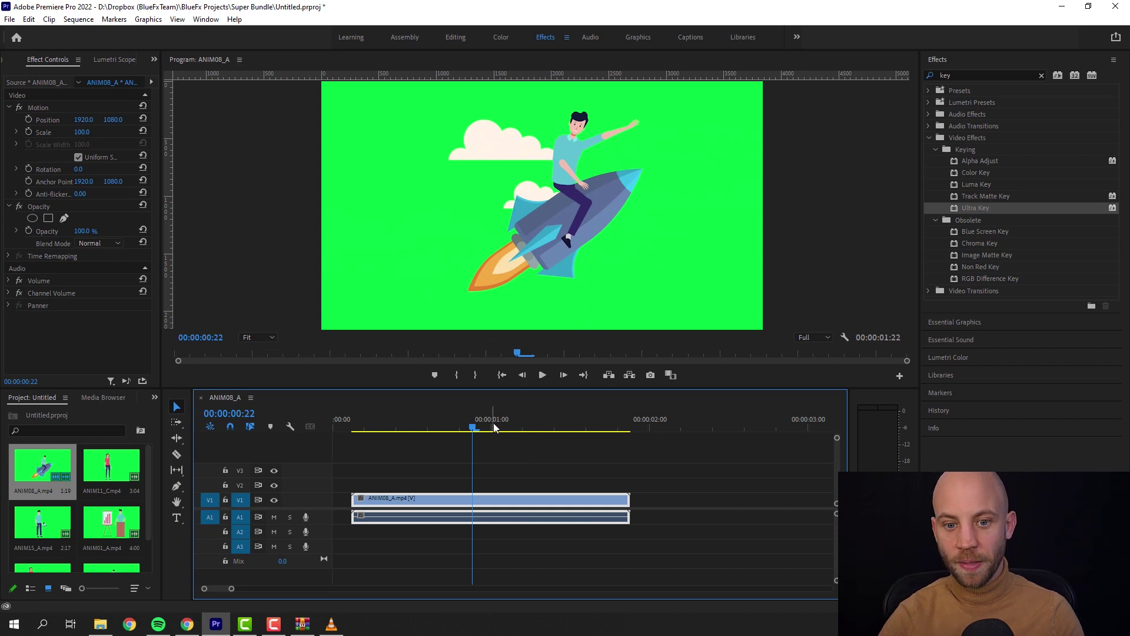
pyautogui.click(512, 473)
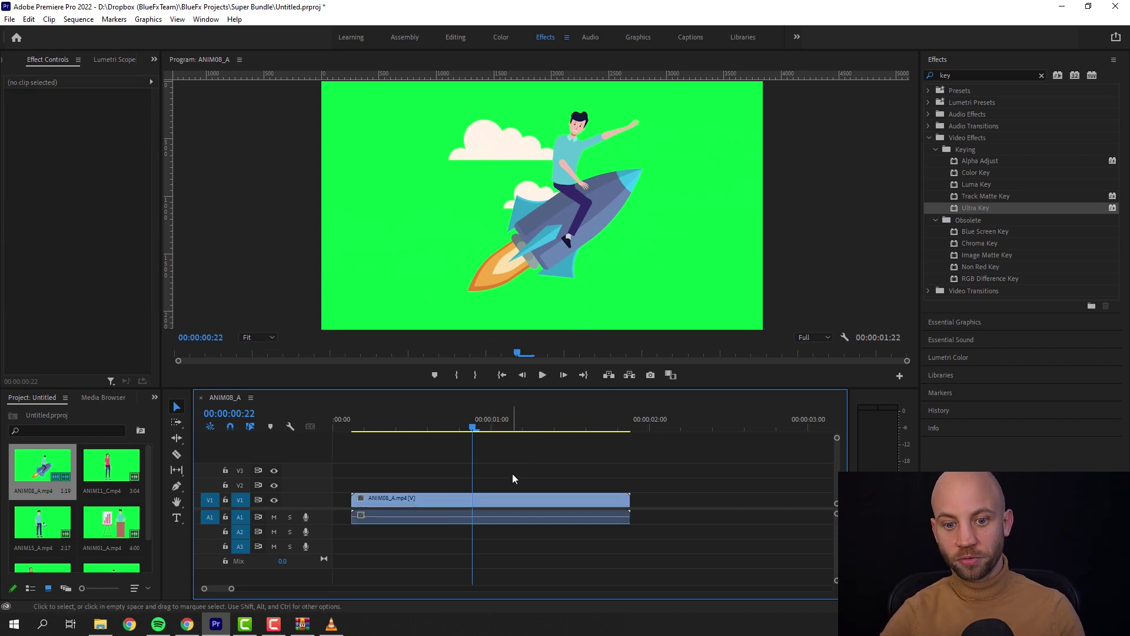
pyautogui.click(506, 504)
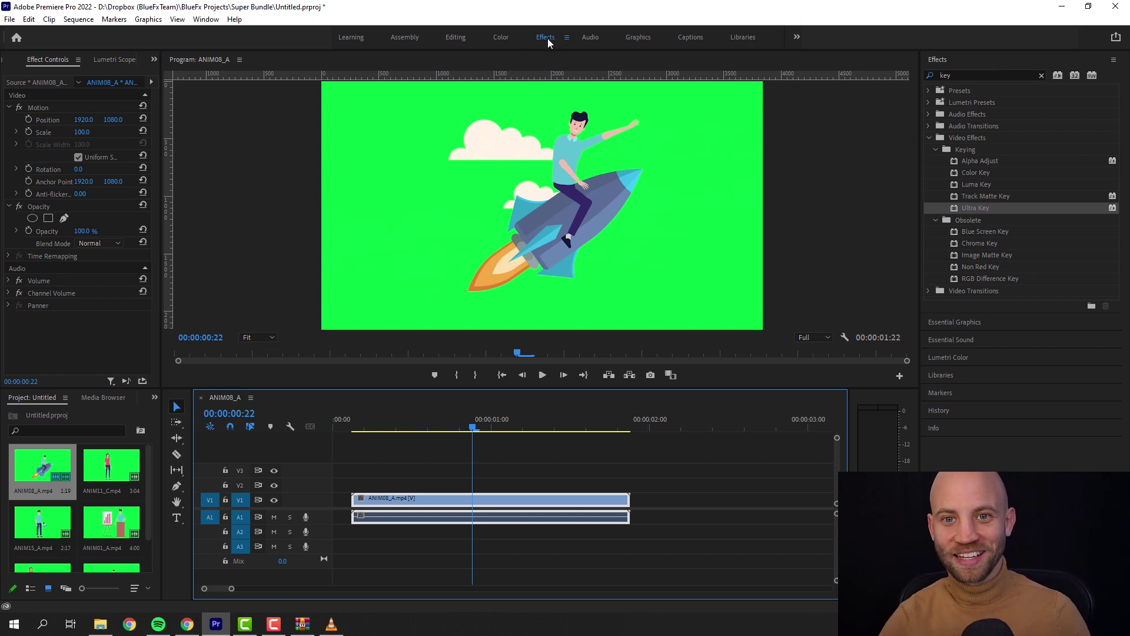
# - Apply Ultra Key to ANIM08_A, sample the green as Key Color, and scrub to check the key
pyautogui.click(980, 75)
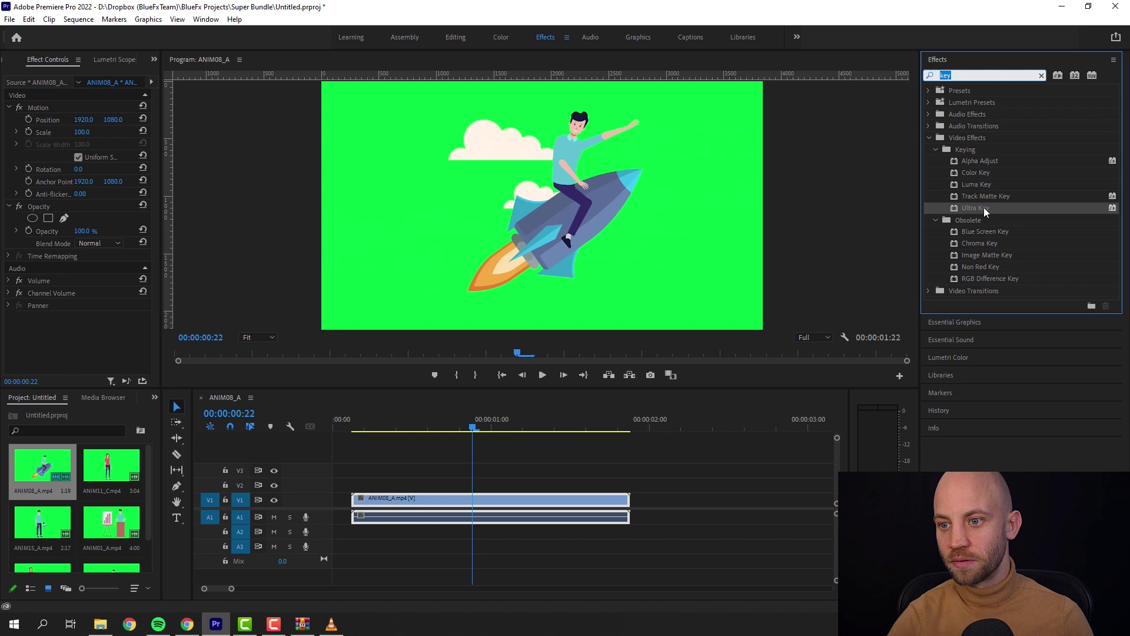
pyautogui.moveTo(983, 207); pyautogui.dragTo(426, 499)
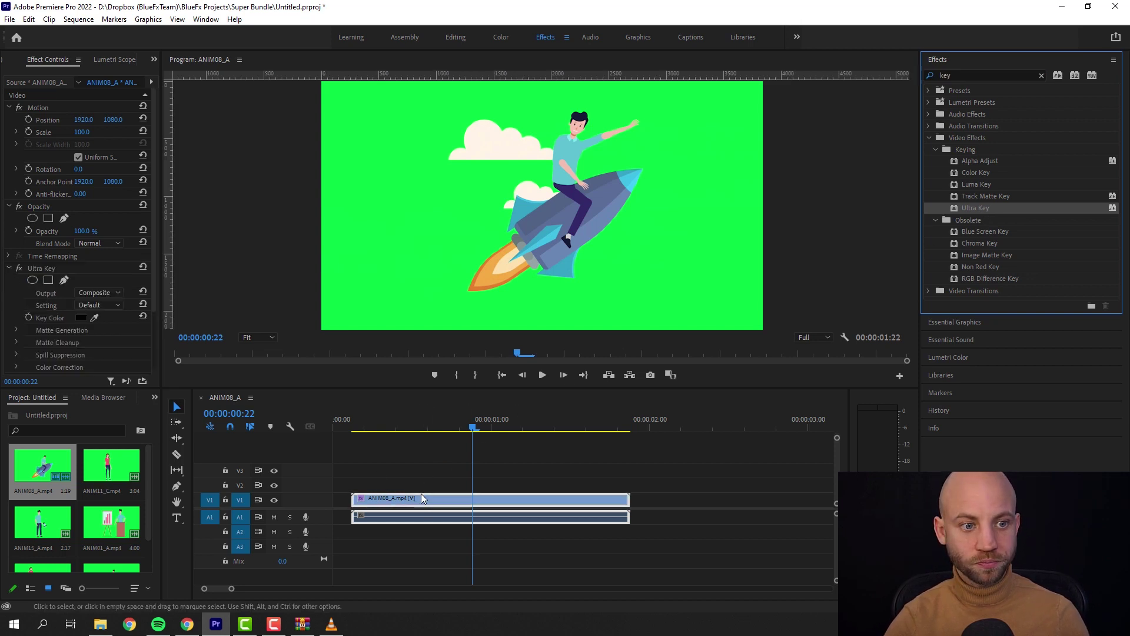
pyautogui.scroll(-2, 43, 262)
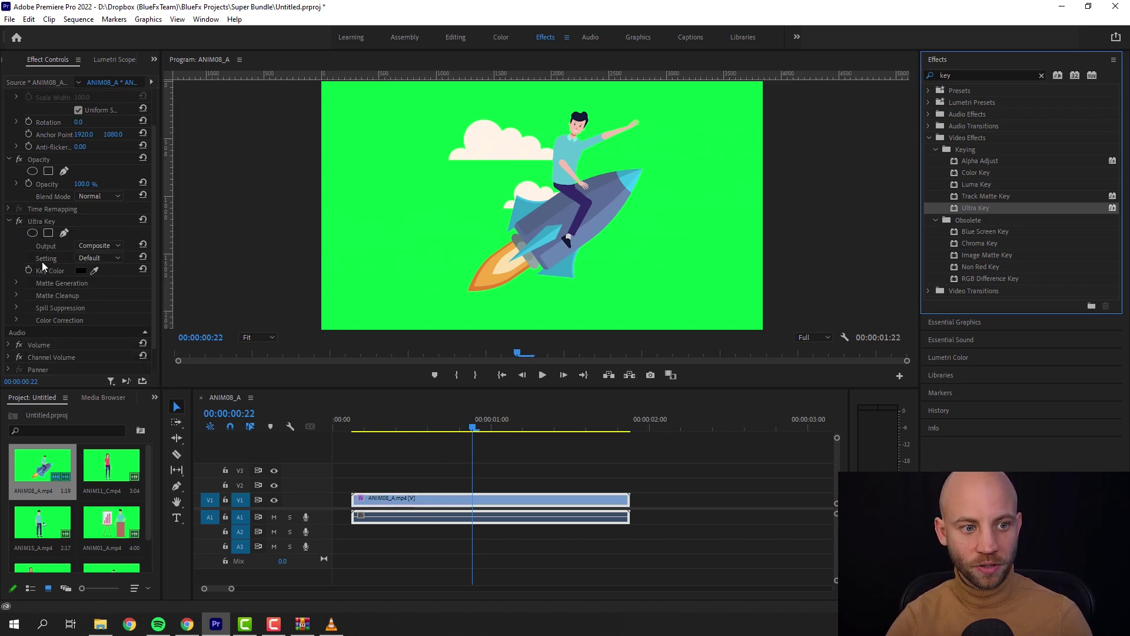
pyautogui.click(94, 270)
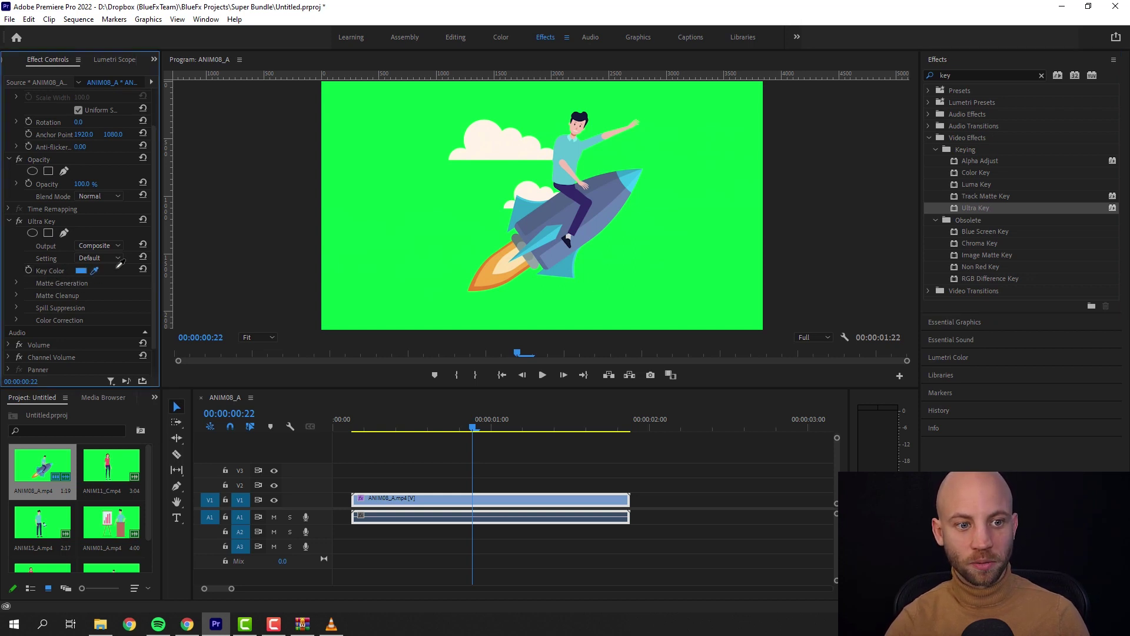
pyautogui.click(441, 213)
pyautogui.click(443, 210)
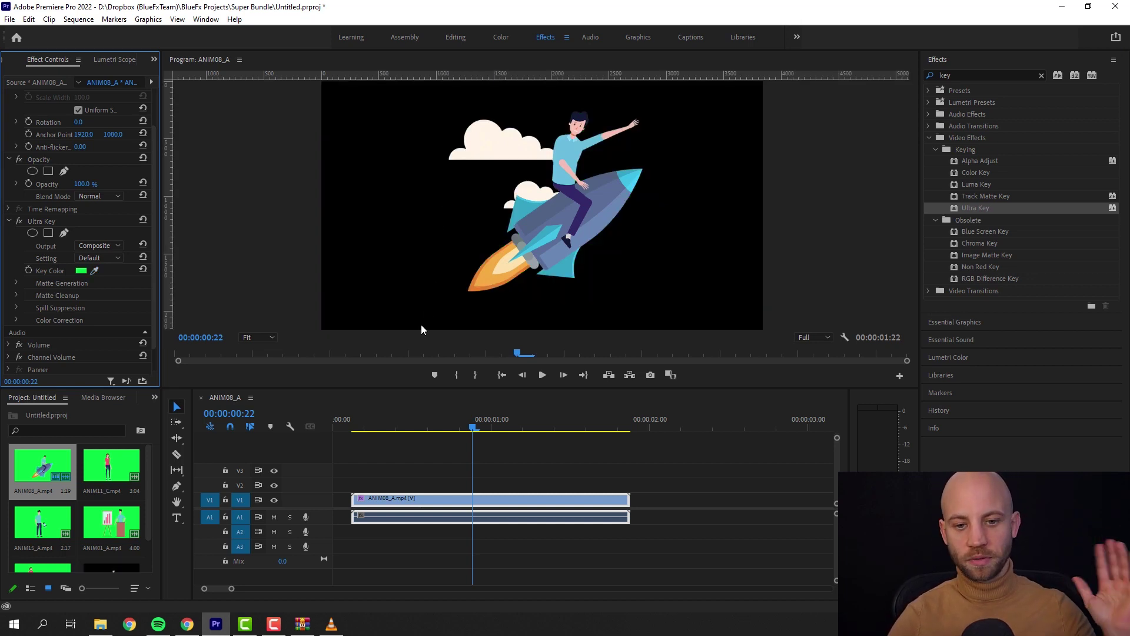
pyautogui.click(360, 422)
pyautogui.moveTo(426, 415); pyautogui.dragTo(485, 410)
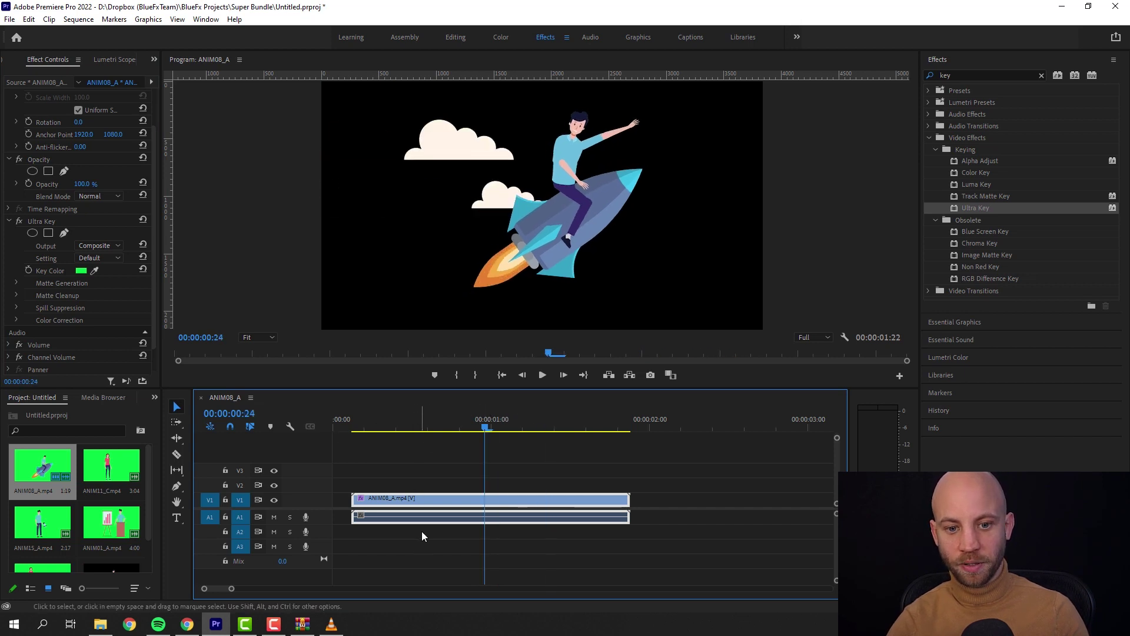
# - Add a Graphics rectangle layer and stretch it to cover the whole frame
pyautogui.click(149, 21)
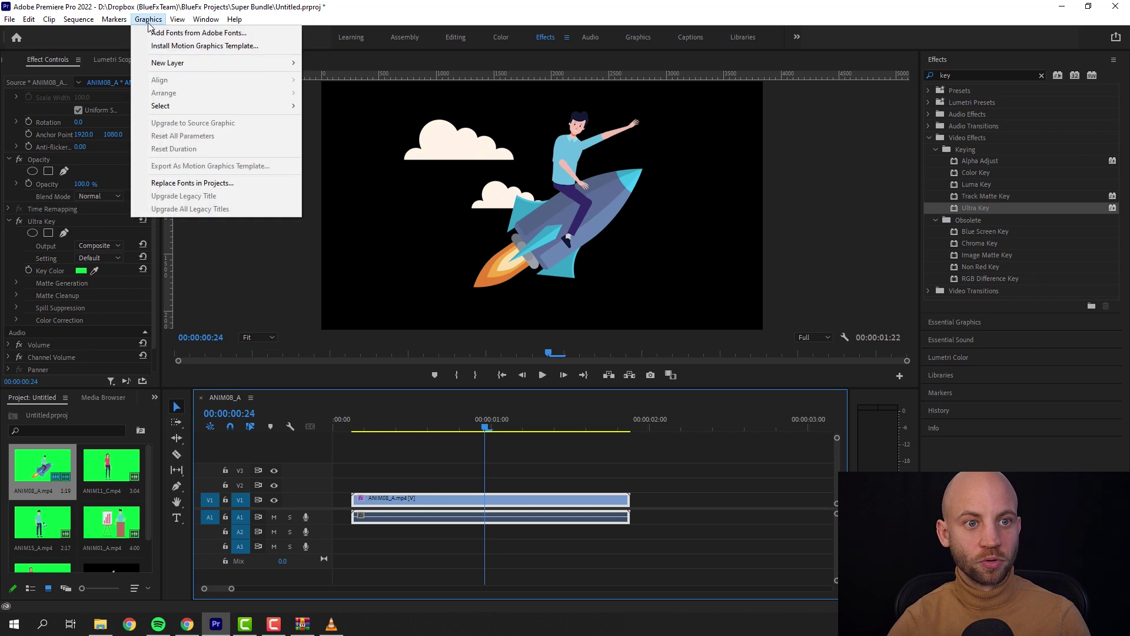
pyautogui.moveTo(277, 63)
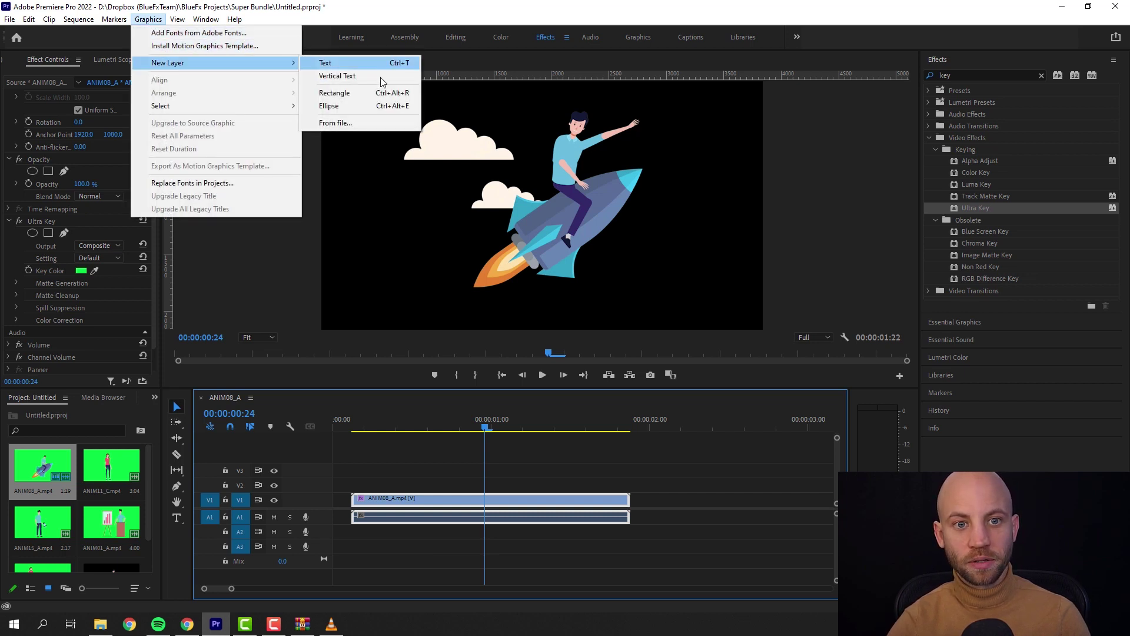
pyautogui.click(334, 93)
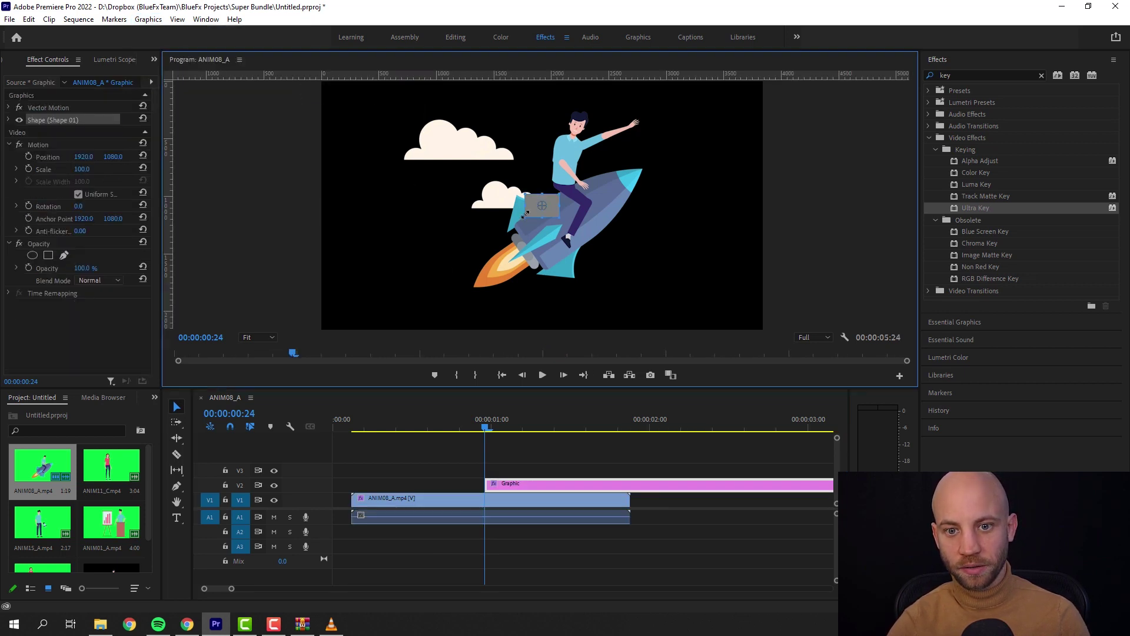
pyautogui.moveTo(356, 329); pyautogui.dragTo(316, 329)
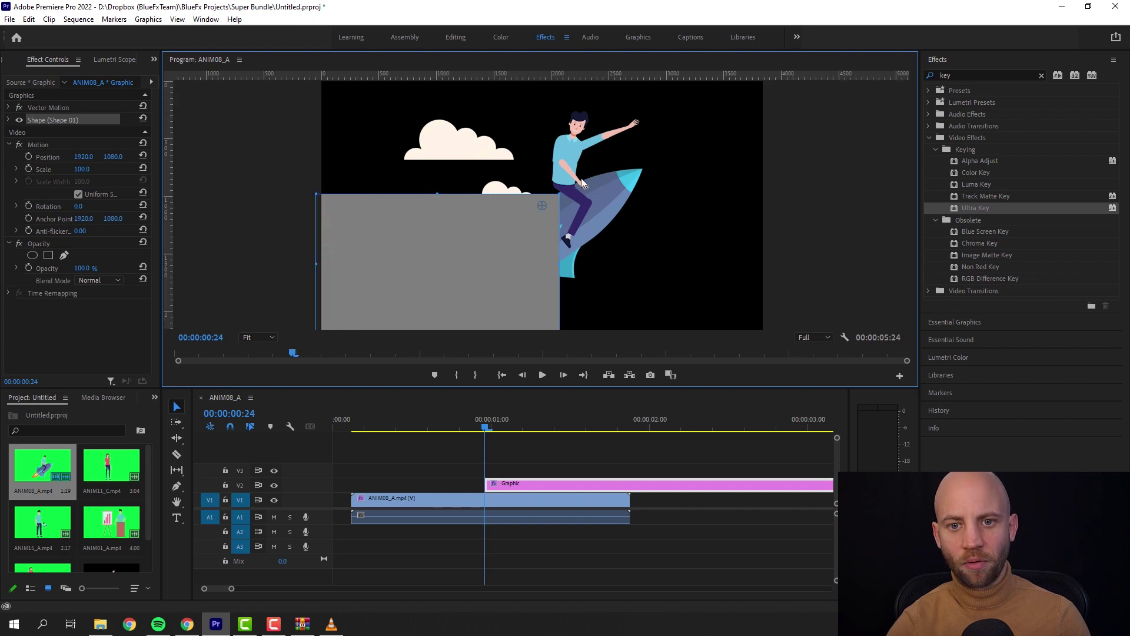
pyautogui.moveTo(559, 194); pyautogui.dragTo(814, 69)
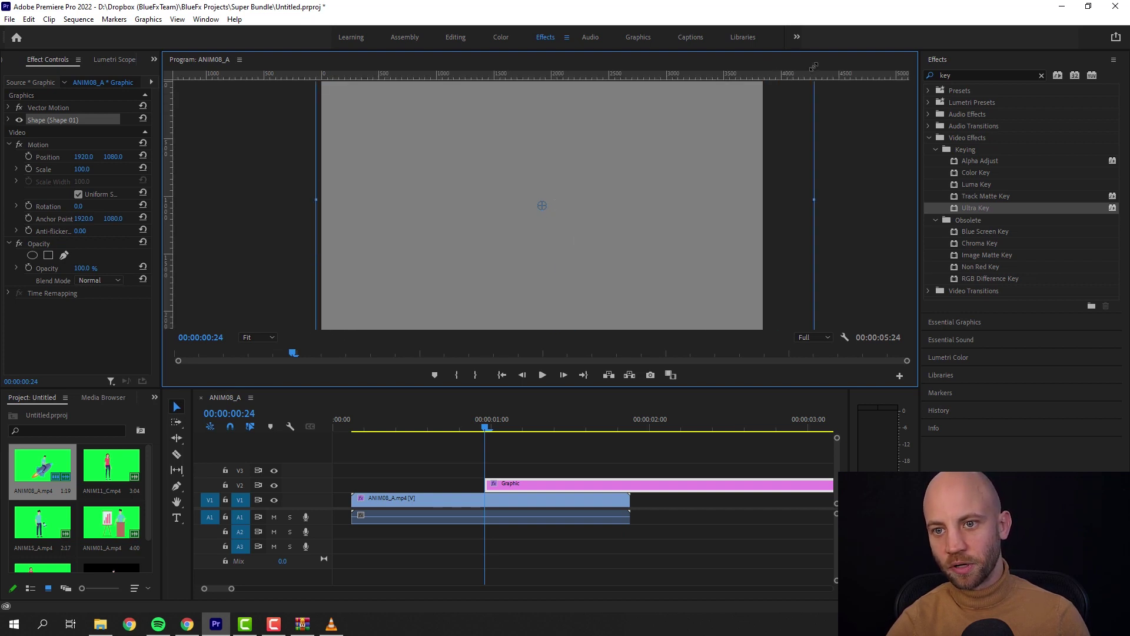
# - Move the rectangle clip to the sequence start and lift ANIM08_A to V3 above it
pyautogui.moveTo(531, 484); pyautogui.dragTo(372, 487)
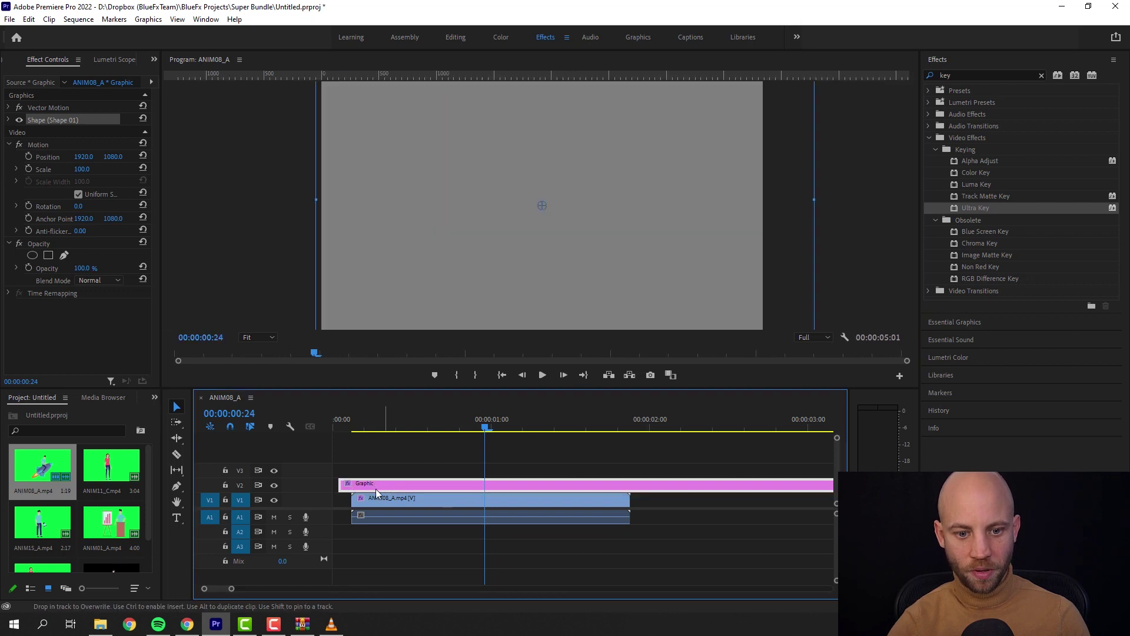
pyautogui.click(376, 498)
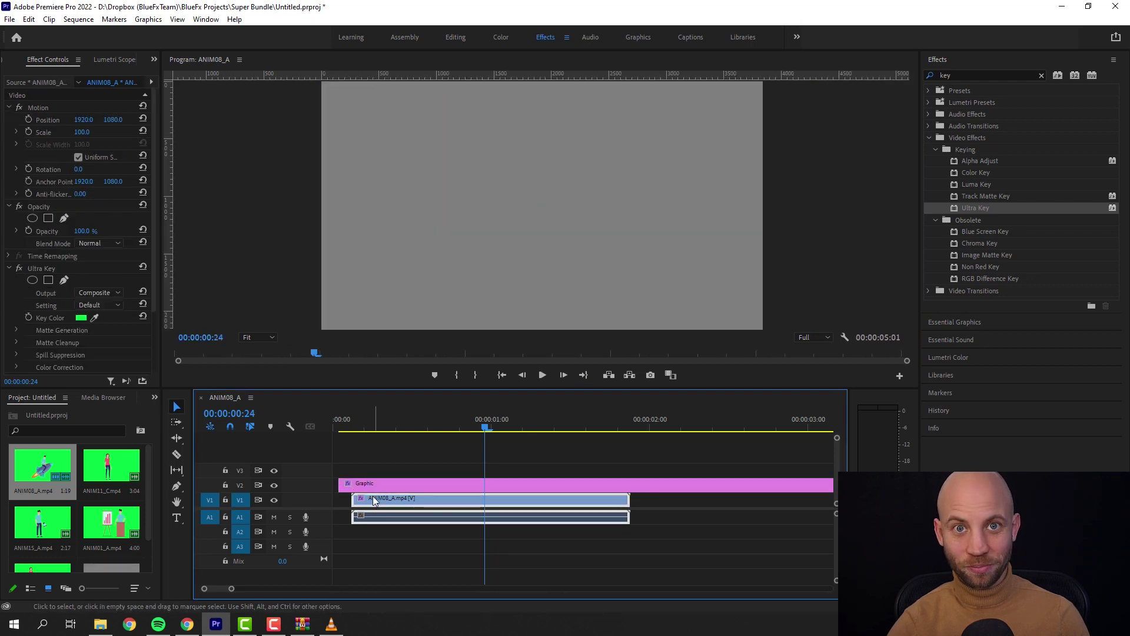
pyautogui.moveTo(372, 496); pyautogui.dragTo(356, 469)
pyautogui.moveTo(348, 422); pyautogui.dragTo(426, 409)
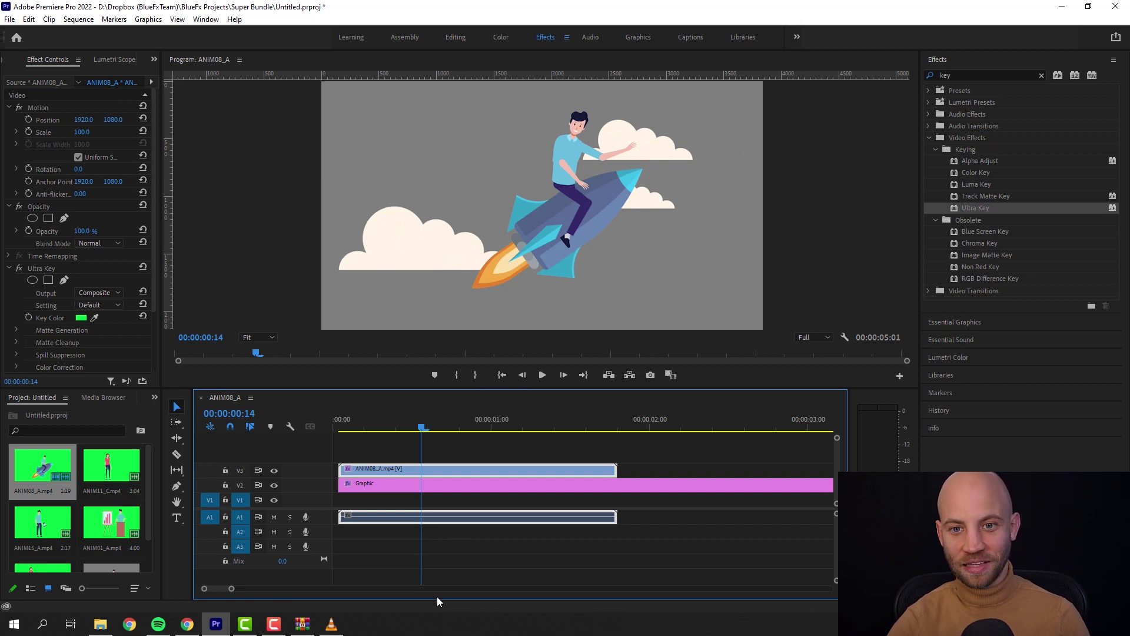
# - Set the rectangle's Appearance fill to a muted dark teal (2F6A71) in the Color Picker
pyautogui.click(432, 484)
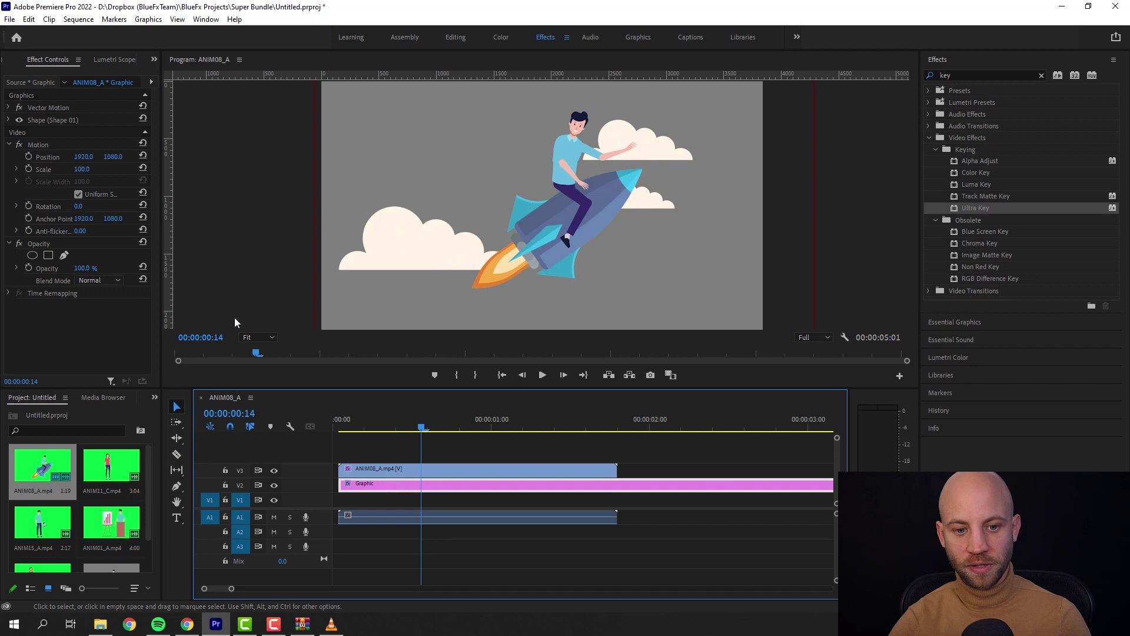
pyautogui.click(8, 108)
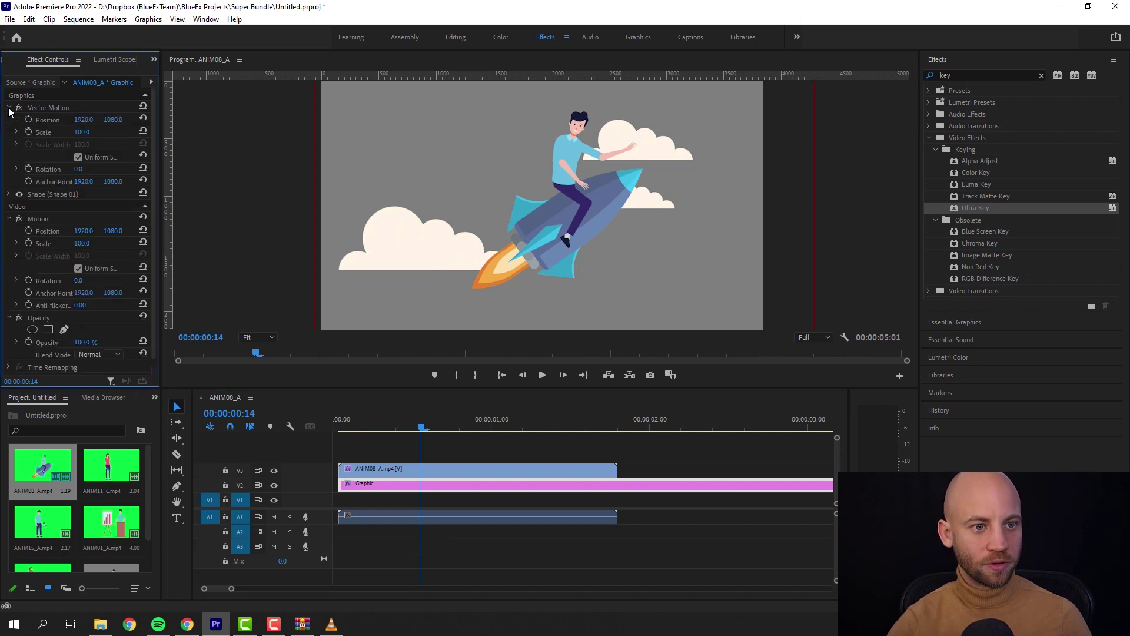
pyautogui.click(9, 109)
pyautogui.click(9, 120)
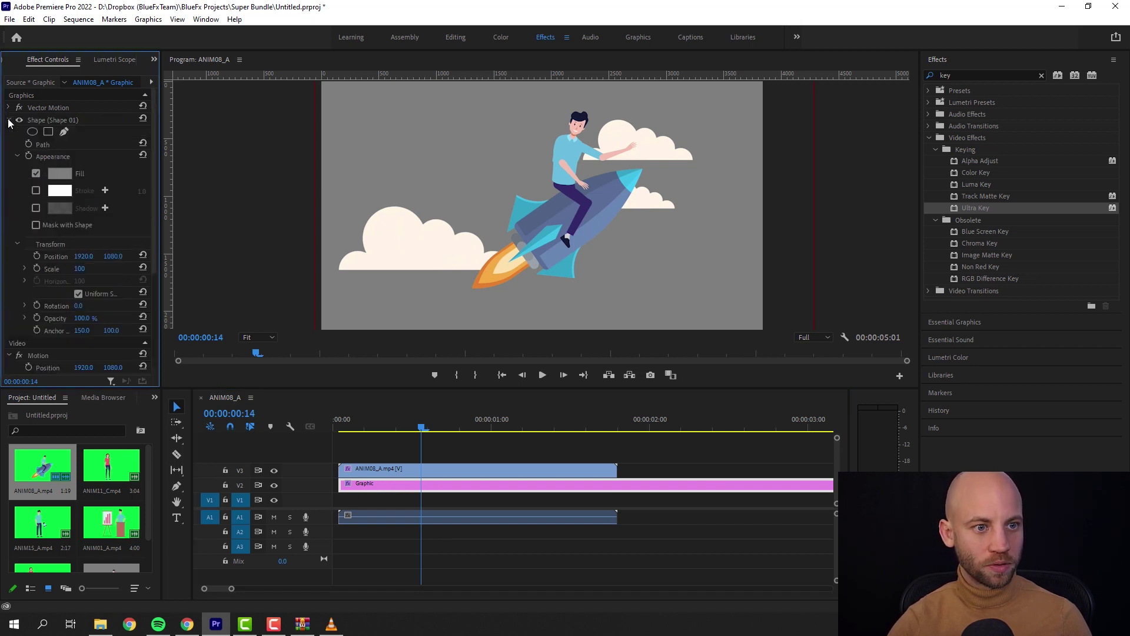
pyautogui.click(59, 172)
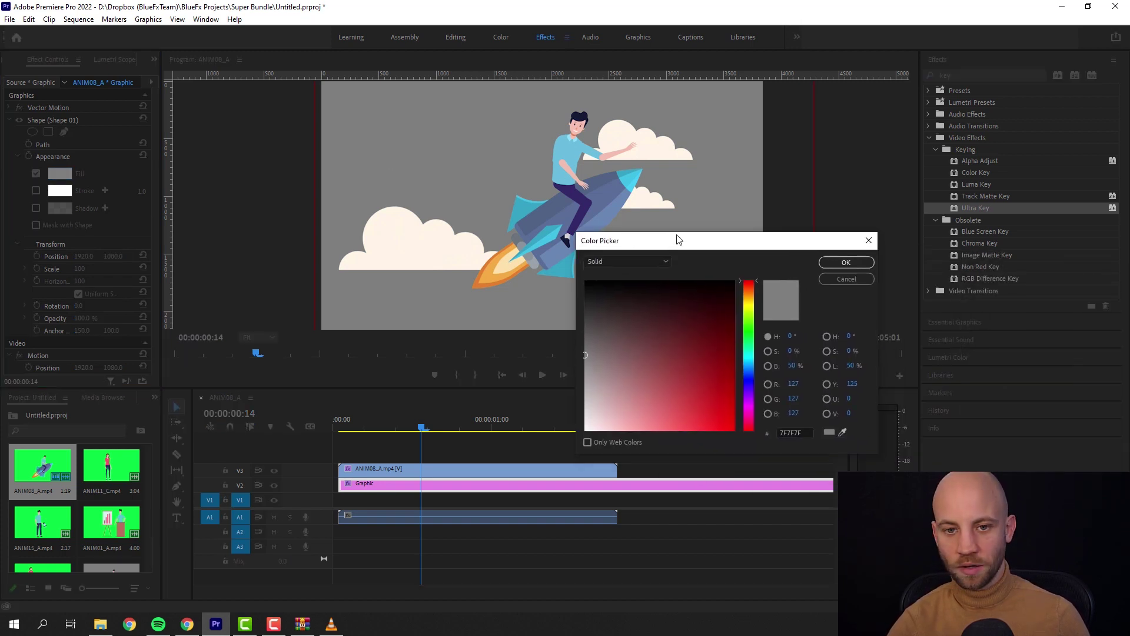
pyautogui.moveTo(624, 239); pyautogui.dragTo(805, 217)
pyautogui.click(857, 316)
pyautogui.moveTo(864, 347)
pyautogui.mouseDown()
pyautogui.moveTo(846, 391)
pyautogui.moveTo(852, 364)
pyautogui.mouseUp()
pyautogui.click(928, 335)
pyautogui.click(867, 327)
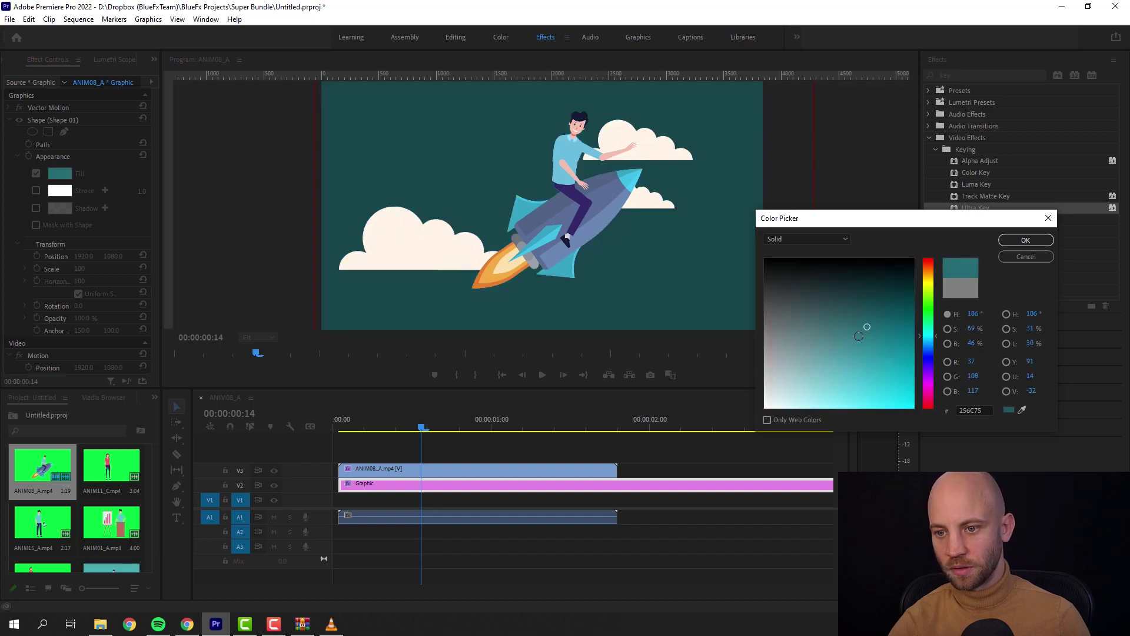
pyautogui.moveTo(846, 355)
pyautogui.mouseDown()
pyautogui.moveTo(840, 365)
pyautogui.moveTo(855, 323)
pyautogui.mouseUp()
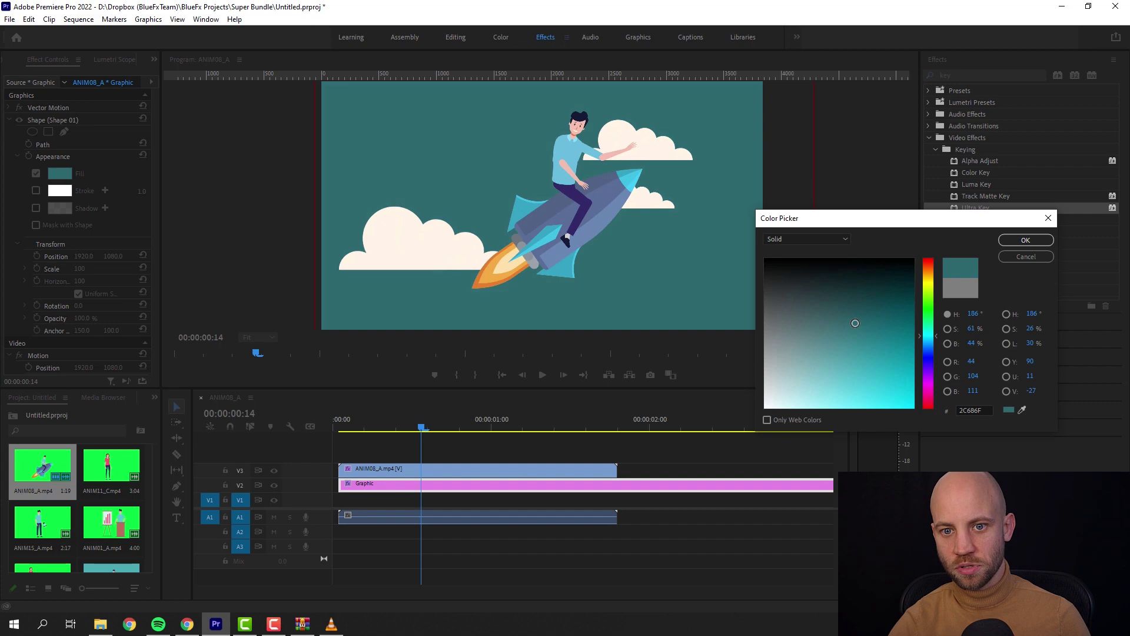
# - Confirm the teal fill, preview the sequence, and place ANIM01_A on V3 after the rocket clip
pyautogui.click(1025, 240)
pyautogui.click(362, 424)
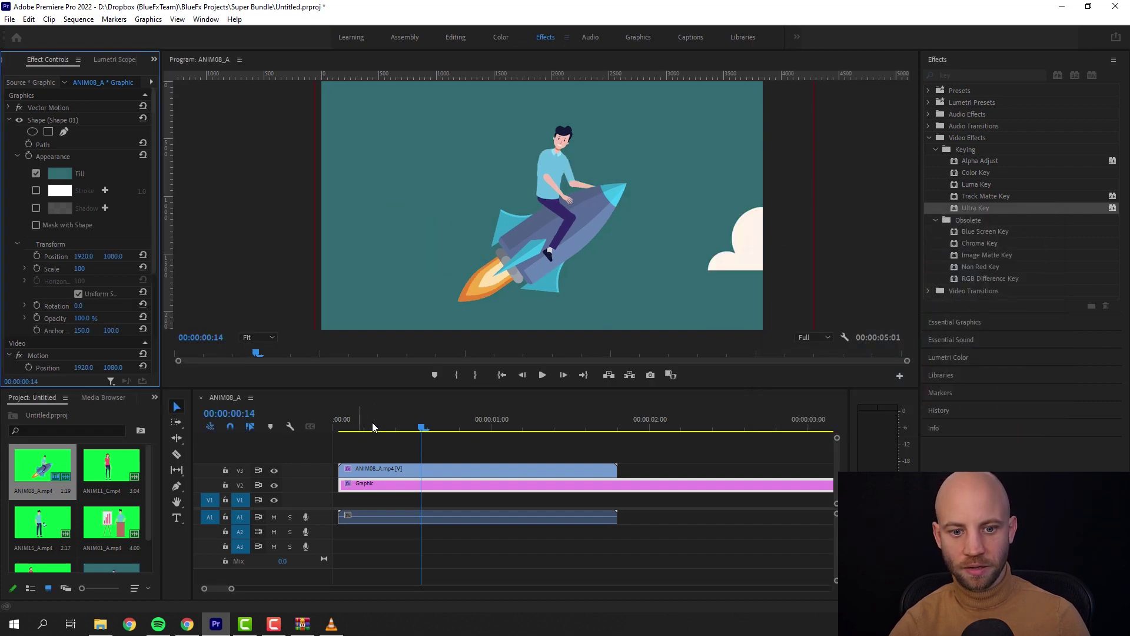
pyautogui.press('space')
pyautogui.moveTo(112, 522); pyautogui.dragTo(659, 418)
pyautogui.click(665, 468)
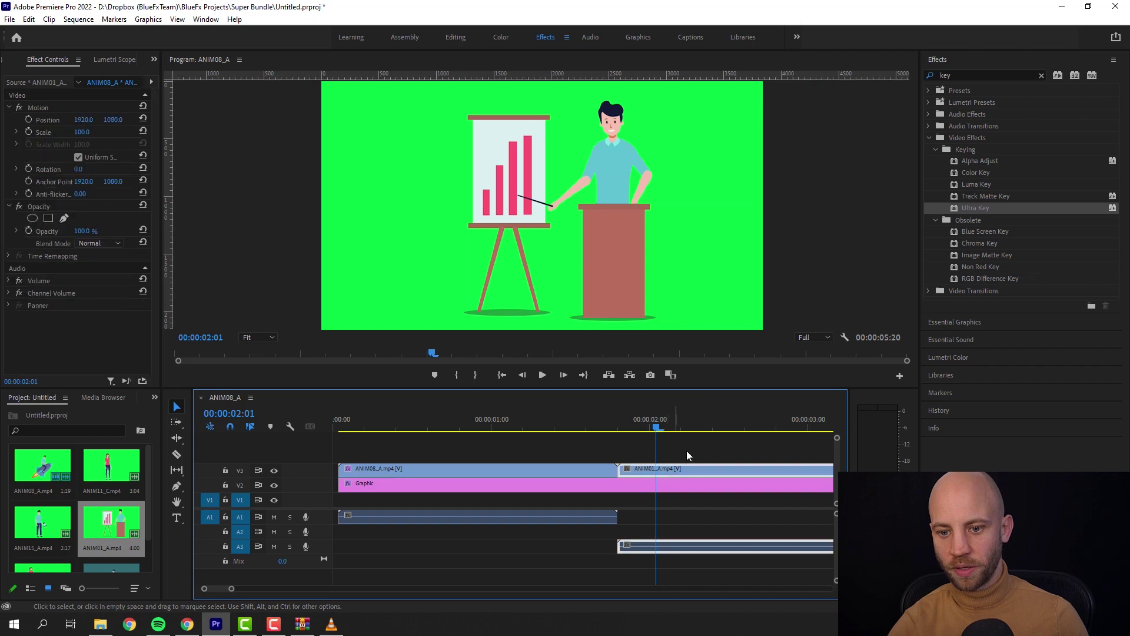
# - Apply Ultra Key to ANIM01_A and sample its green screen as the key colour
pyautogui.doubleClick(979, 208)
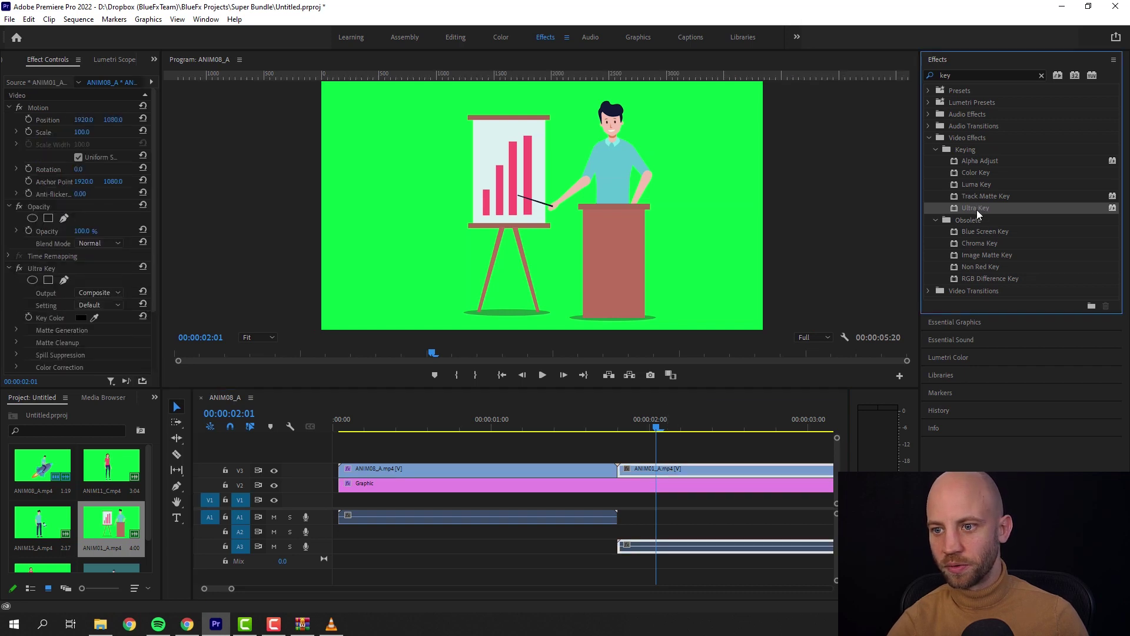
pyautogui.click(94, 318)
pyautogui.click(436, 219)
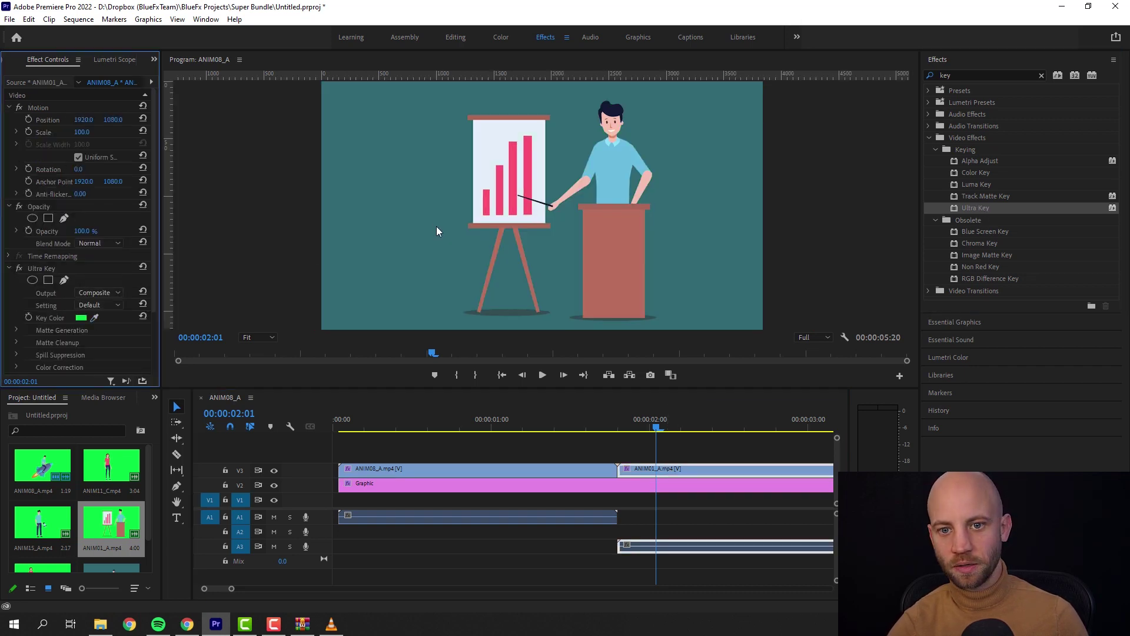
pyautogui.click(658, 421)
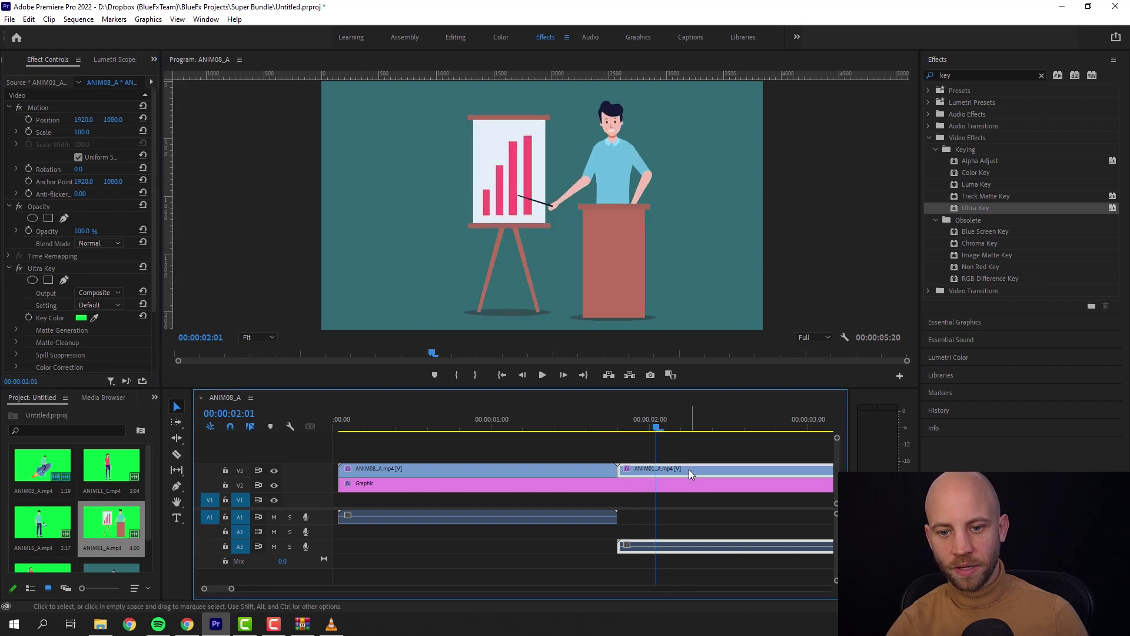
# - Scale the presenter clip to 67 and shift it toward the right of the frame
pyautogui.click(81, 132)
pyautogui.write('60')
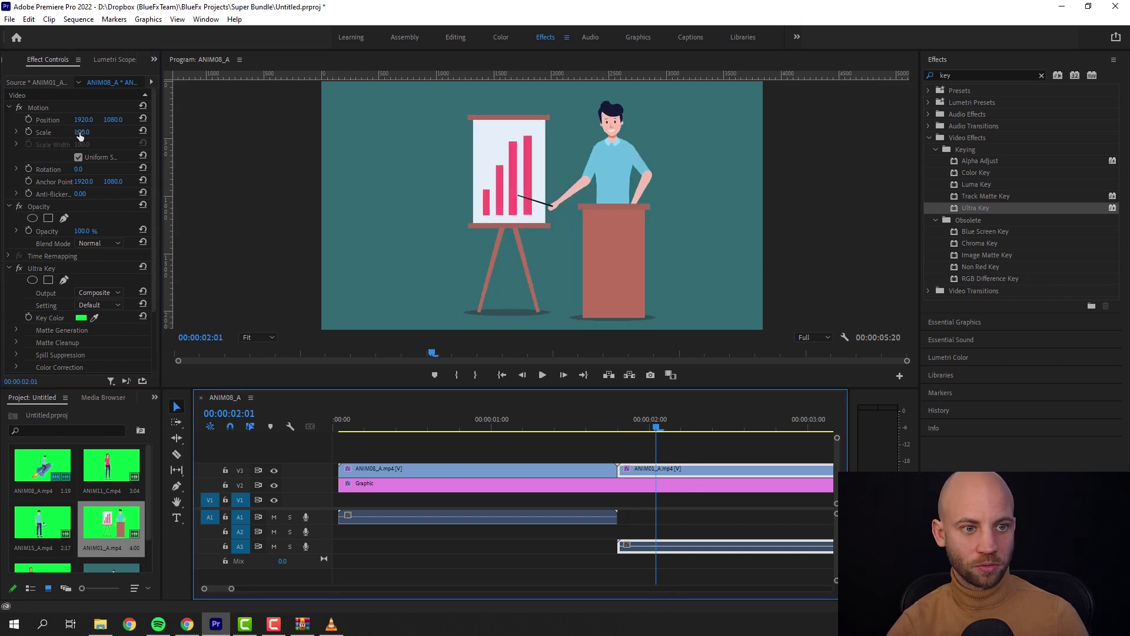
pyautogui.press('Return')
pyautogui.moveTo(80, 132); pyautogui.dragTo(84, 132)
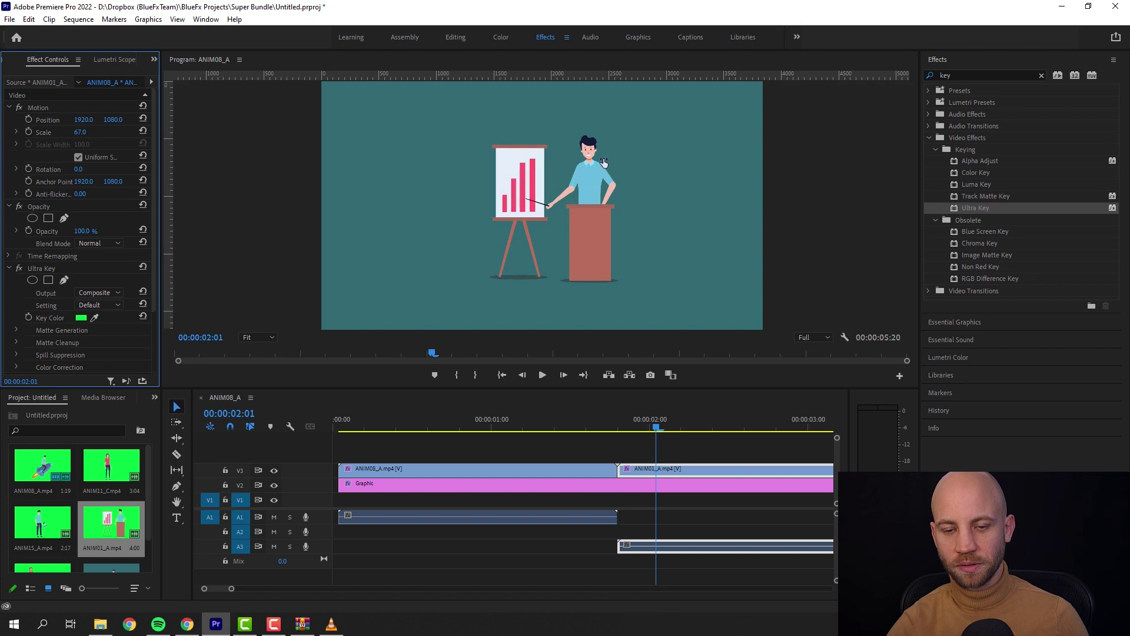
pyautogui.click(48, 120)
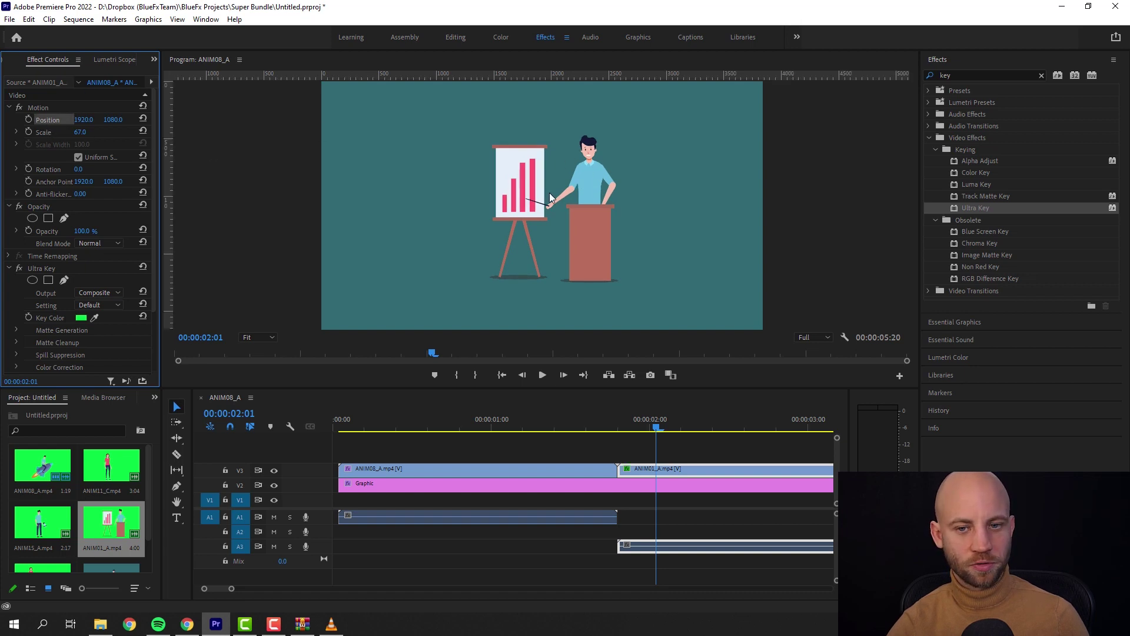
pyautogui.moveTo(521, 195); pyautogui.dragTo(632, 200)
# - Add a New Text Layer at the presenter's start, move it upper-left, and enter the Graphics workspace
pyautogui.click(619, 422)
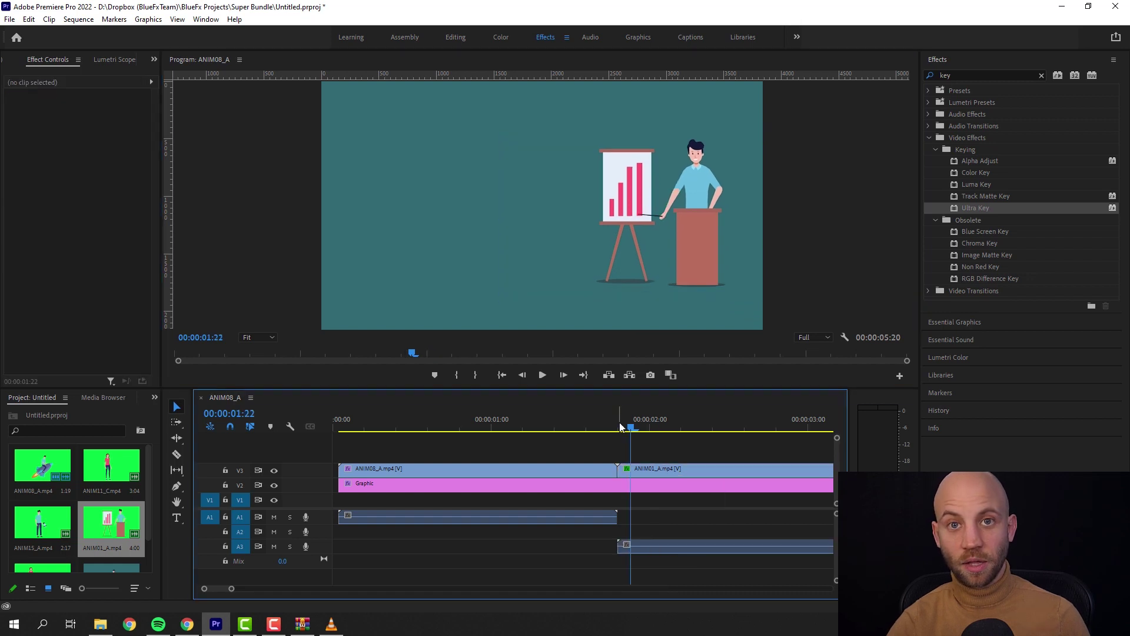
pyautogui.moveTo(619, 426); pyautogui.dragTo(633, 423)
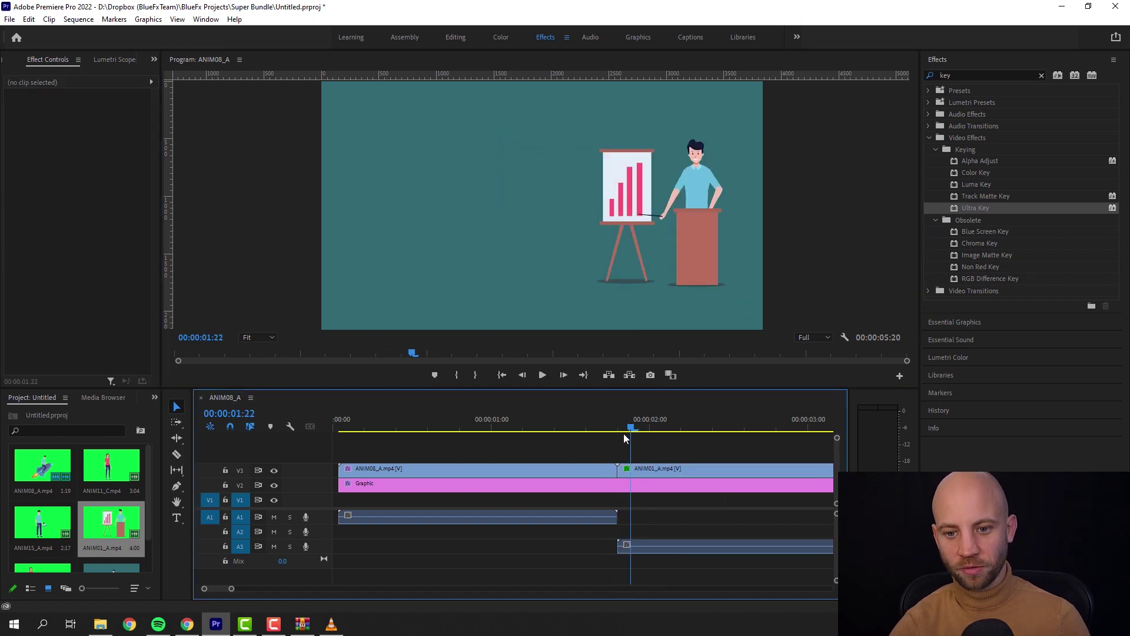
pyautogui.click(148, 19)
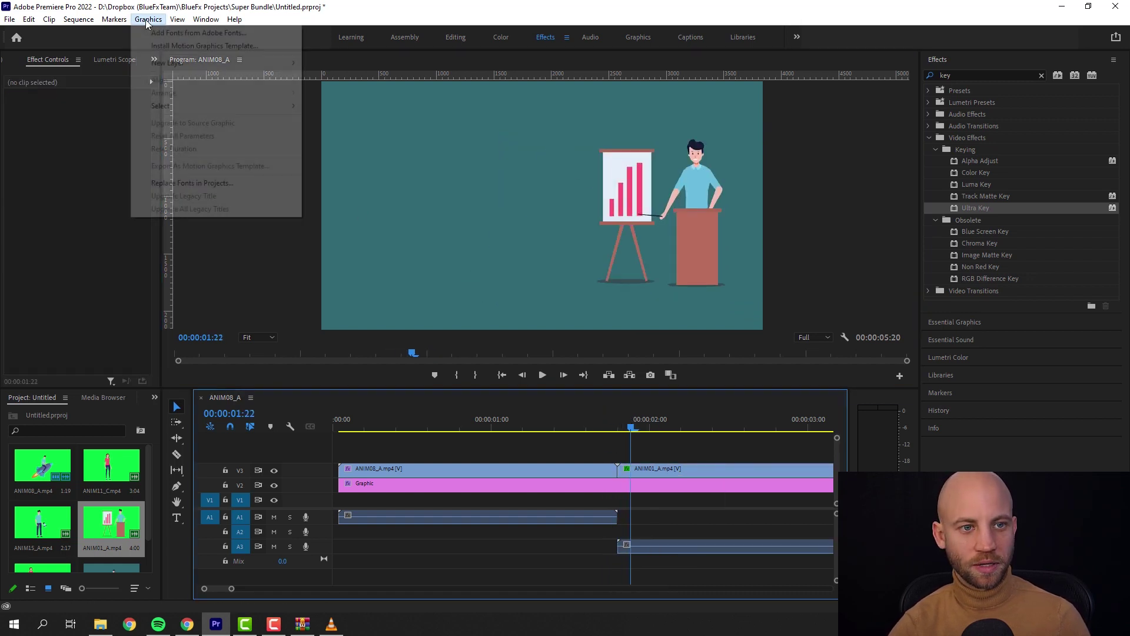
pyautogui.moveTo(160, 69)
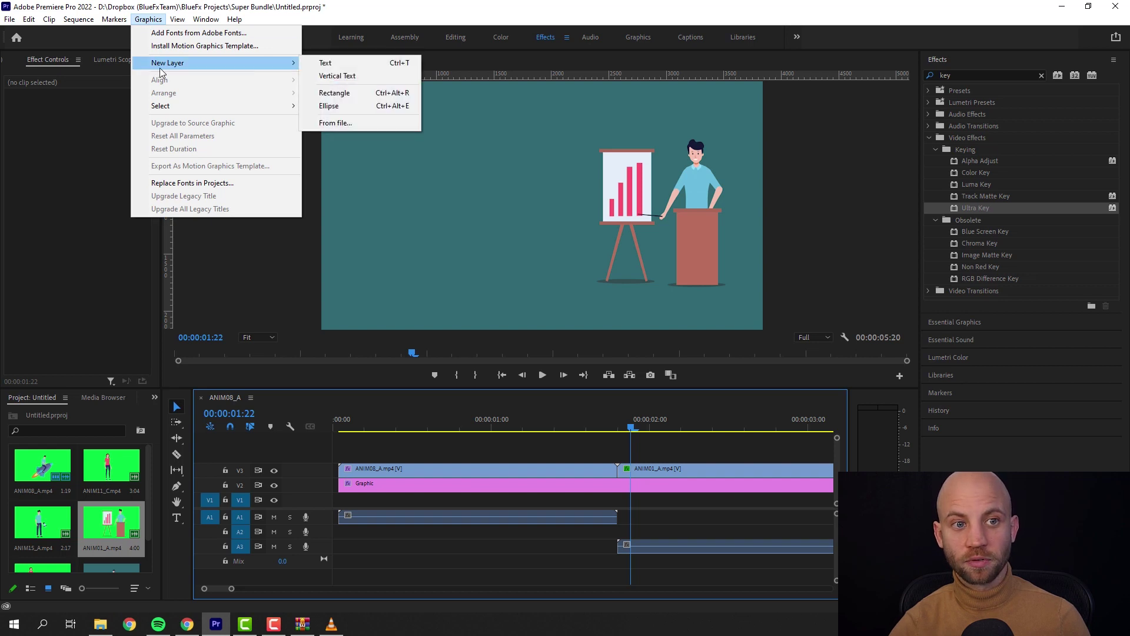
pyautogui.click(350, 66)
pyautogui.moveTo(566, 203); pyautogui.dragTo(431, 167)
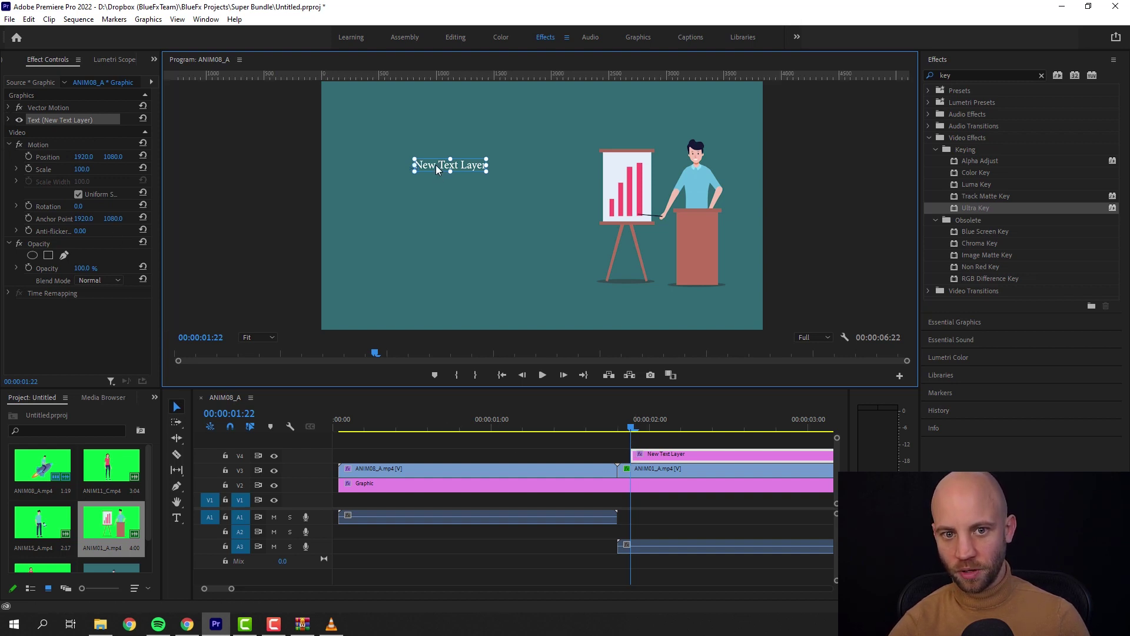
pyautogui.doubleClick(436, 164)
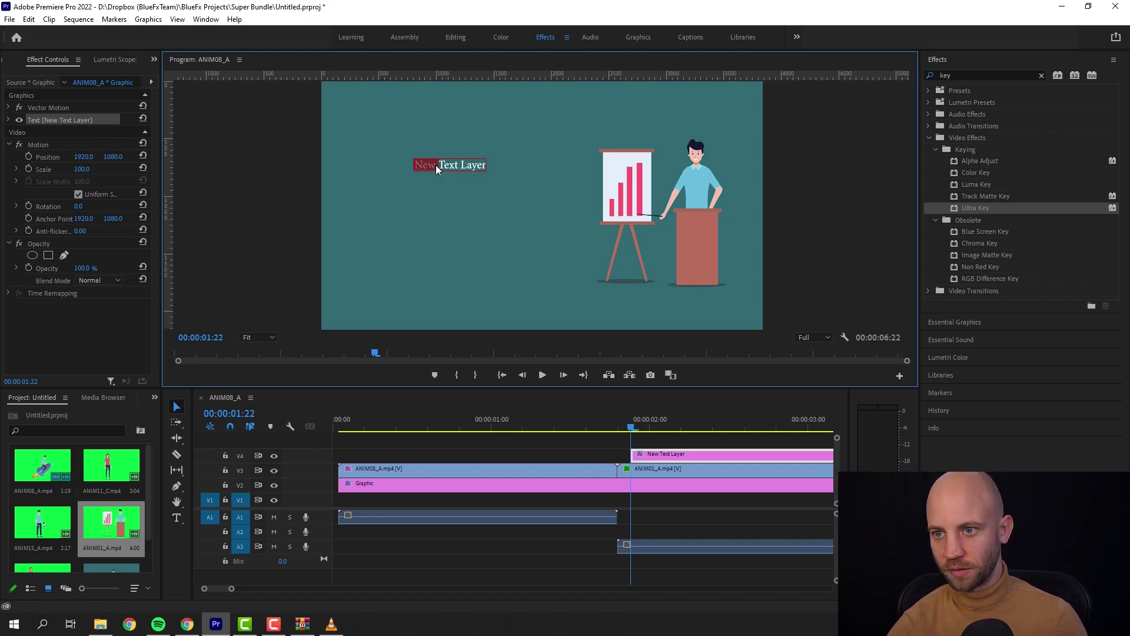
pyautogui.click(639, 36)
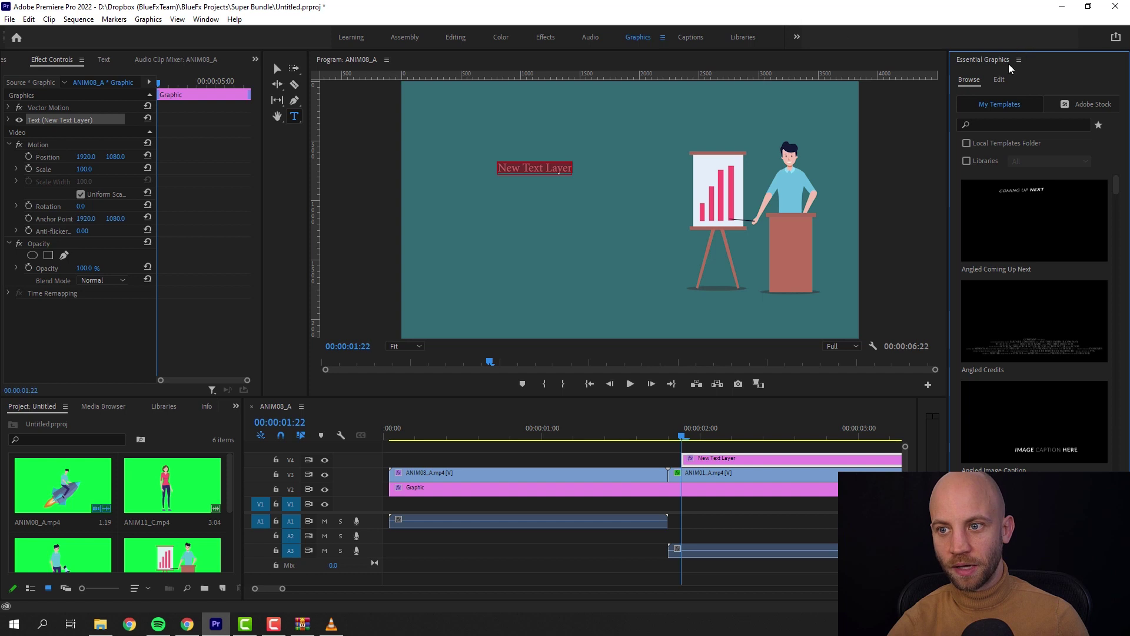
# - In Essential Graphics, set the title to Roboto Black and scrub its size up to 269
pyautogui.click(999, 80)
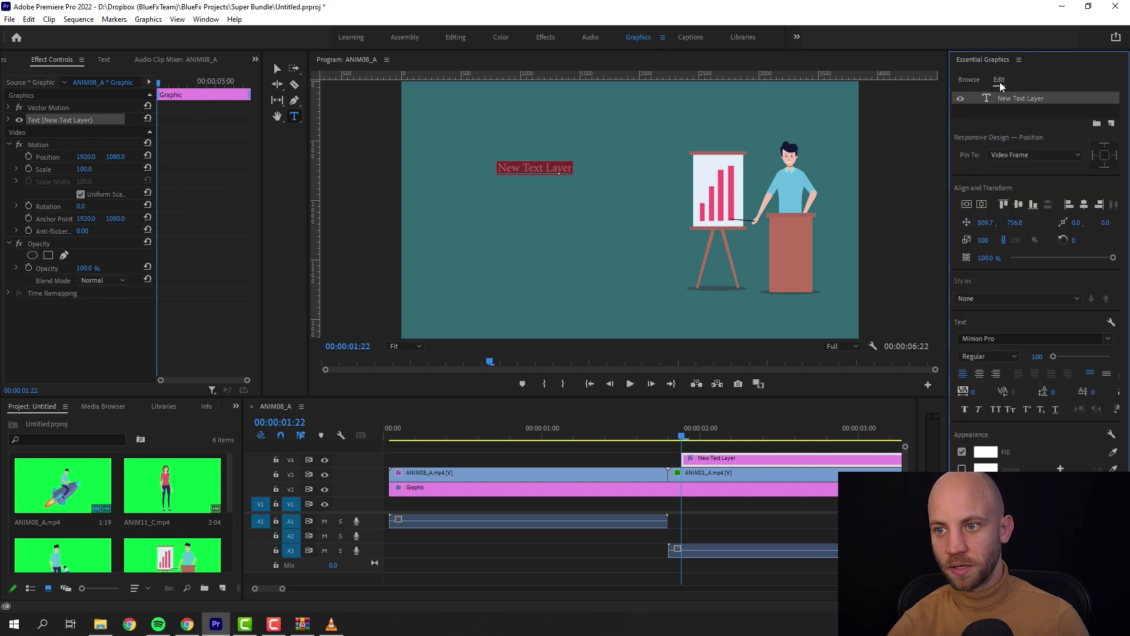
pyautogui.click(969, 80)
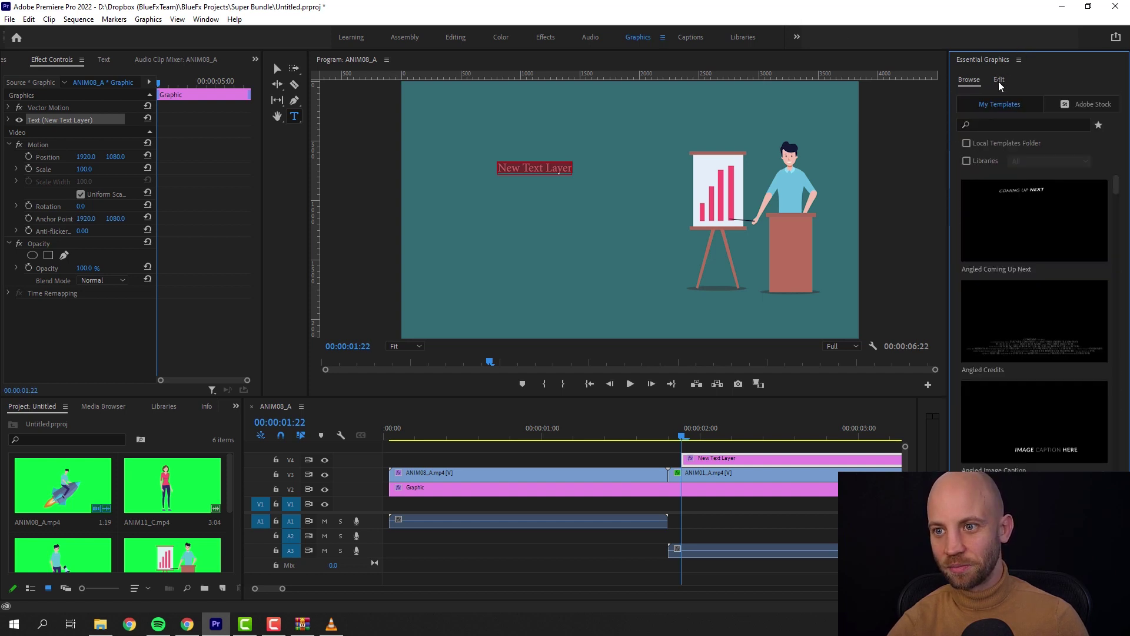
pyautogui.click(999, 82)
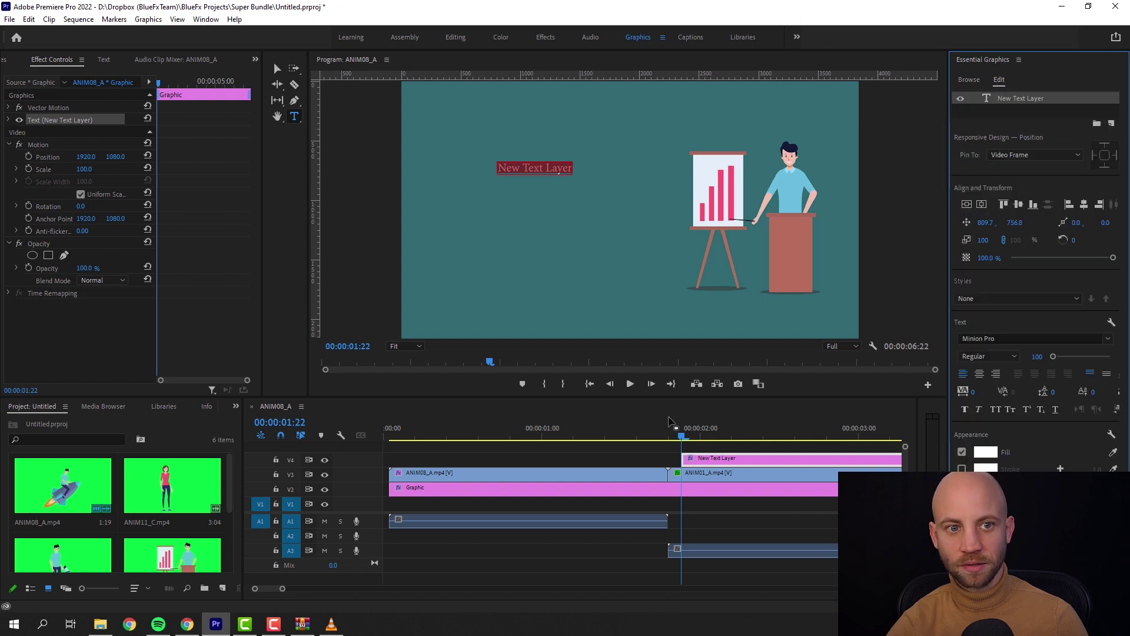
pyautogui.moveTo(681, 438); pyautogui.dragTo(694, 438)
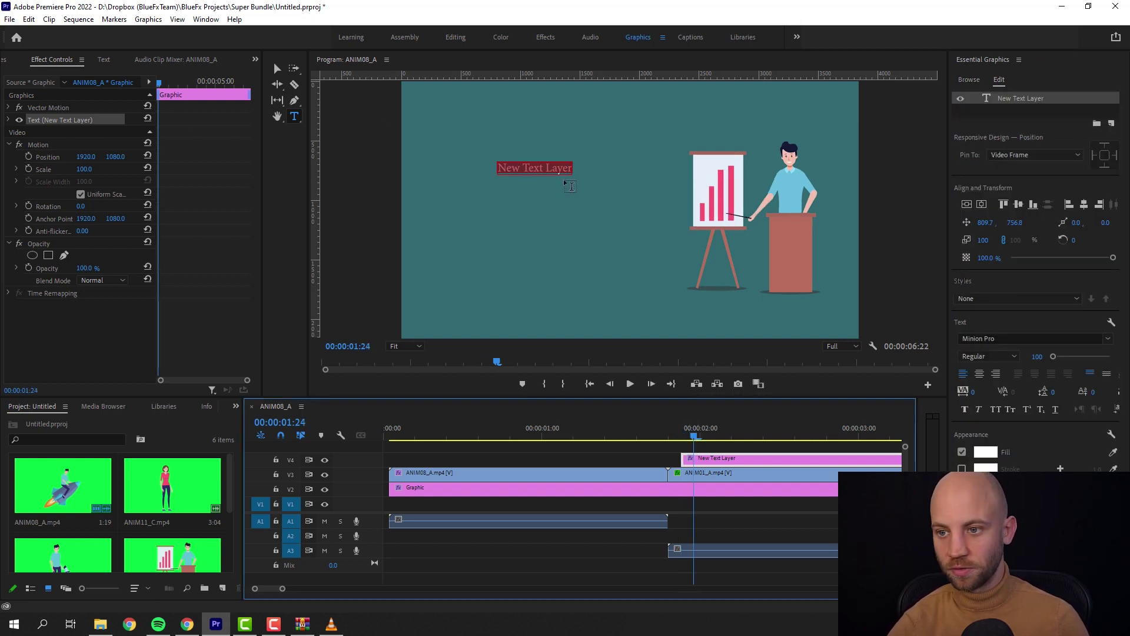
pyautogui.click(1019, 338)
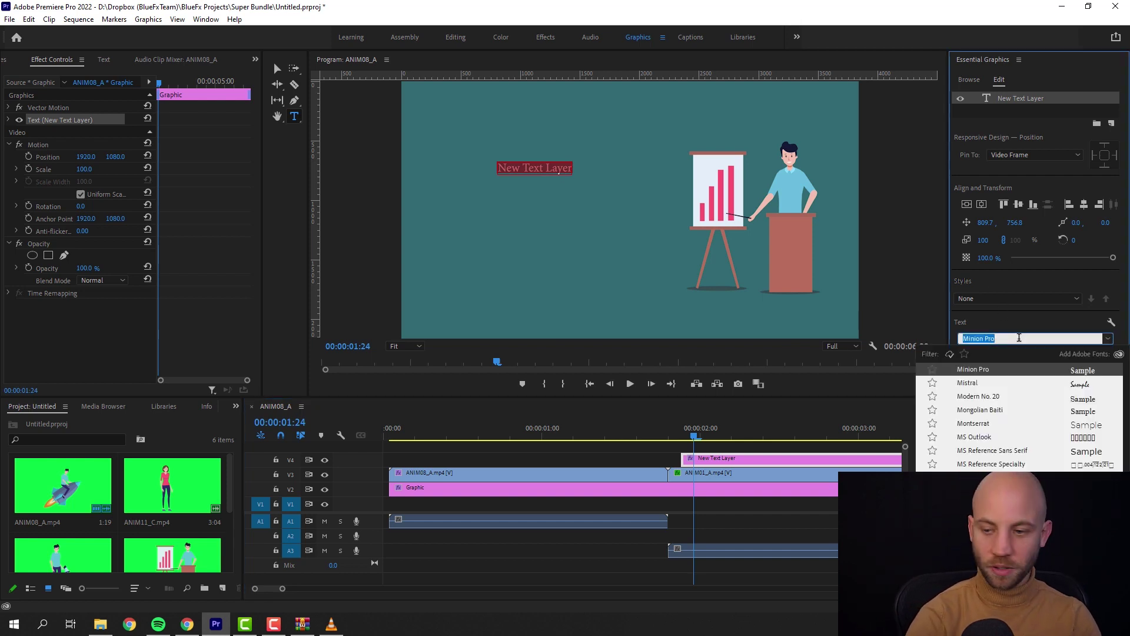
pyautogui.write('ro')
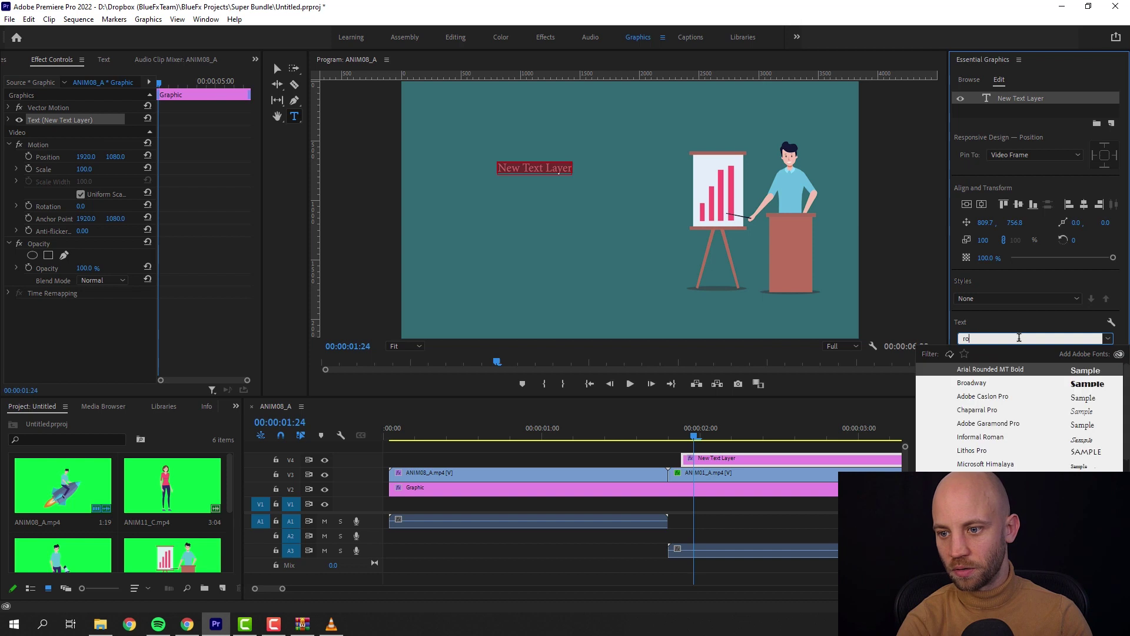
pyautogui.write('bo')
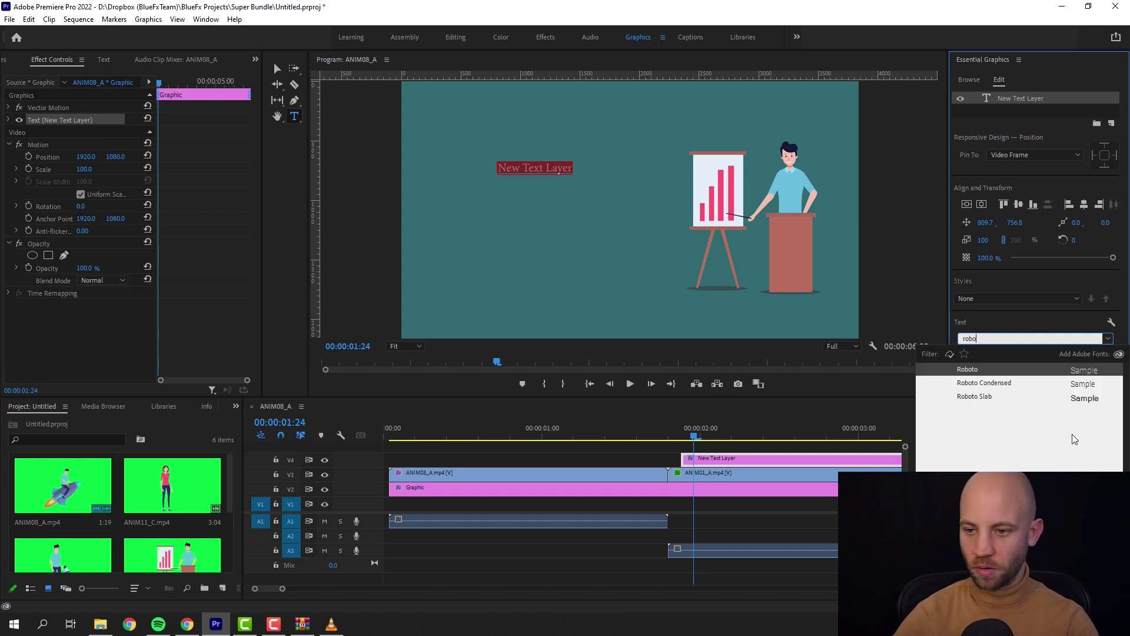
pyautogui.click(973, 370)
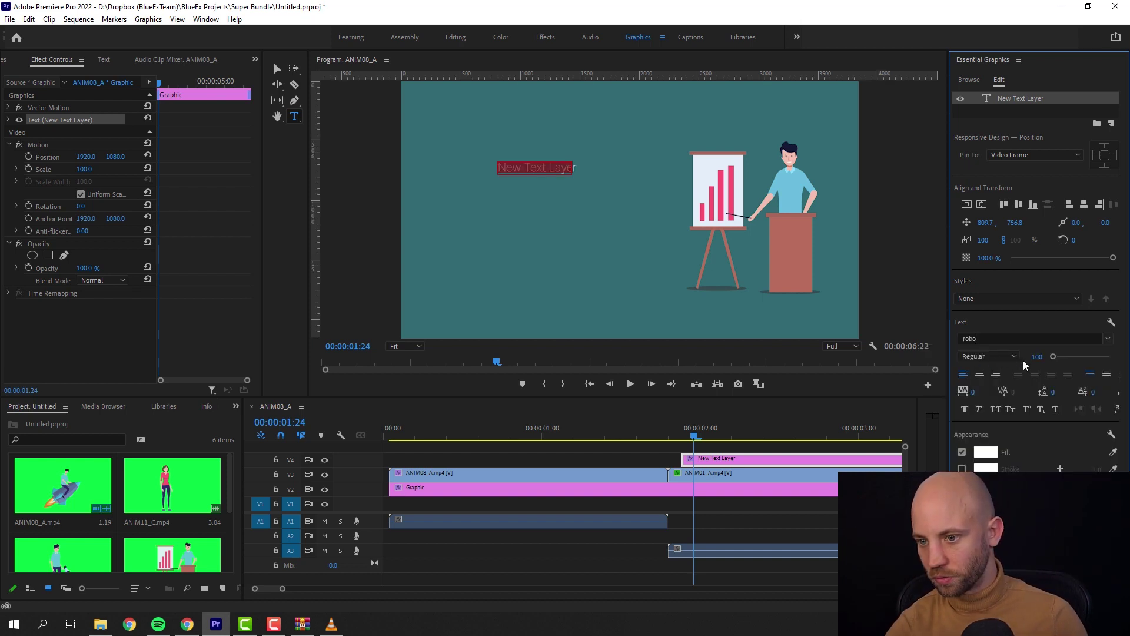
pyautogui.click(1005, 357)
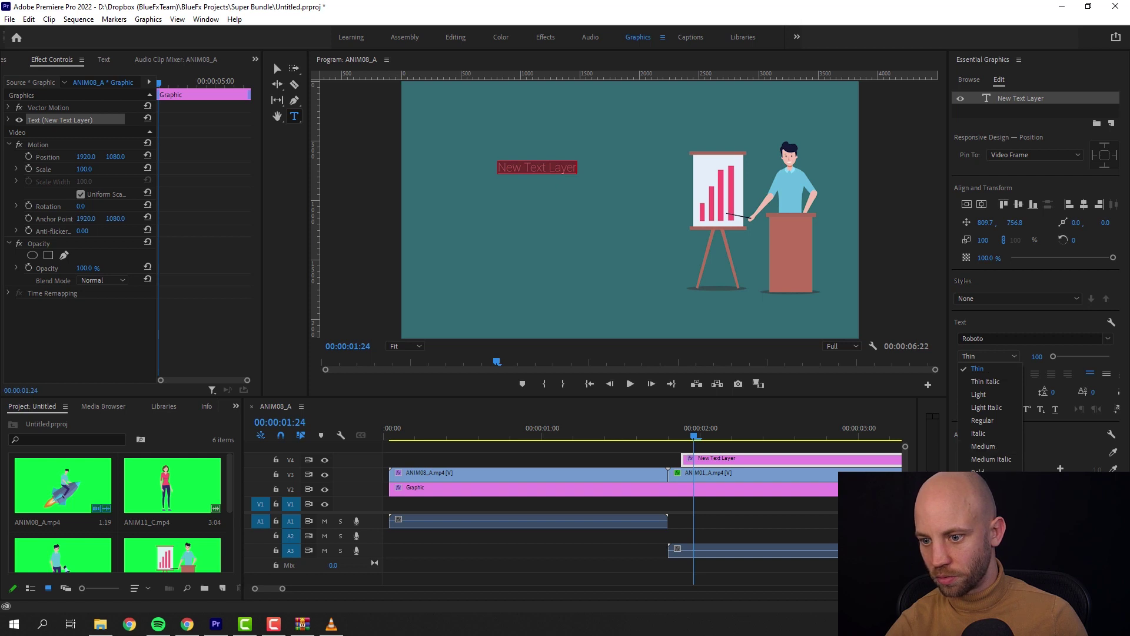
pyautogui.click(983, 497)
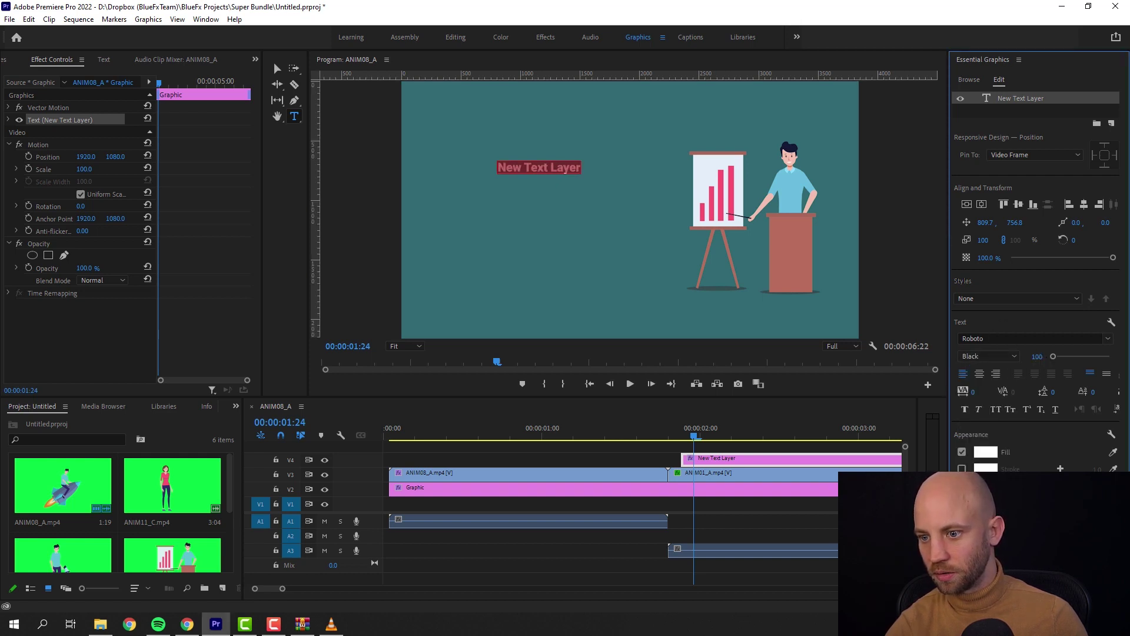
pyautogui.moveTo(1037, 356); pyautogui.dragTo(1065, 356)
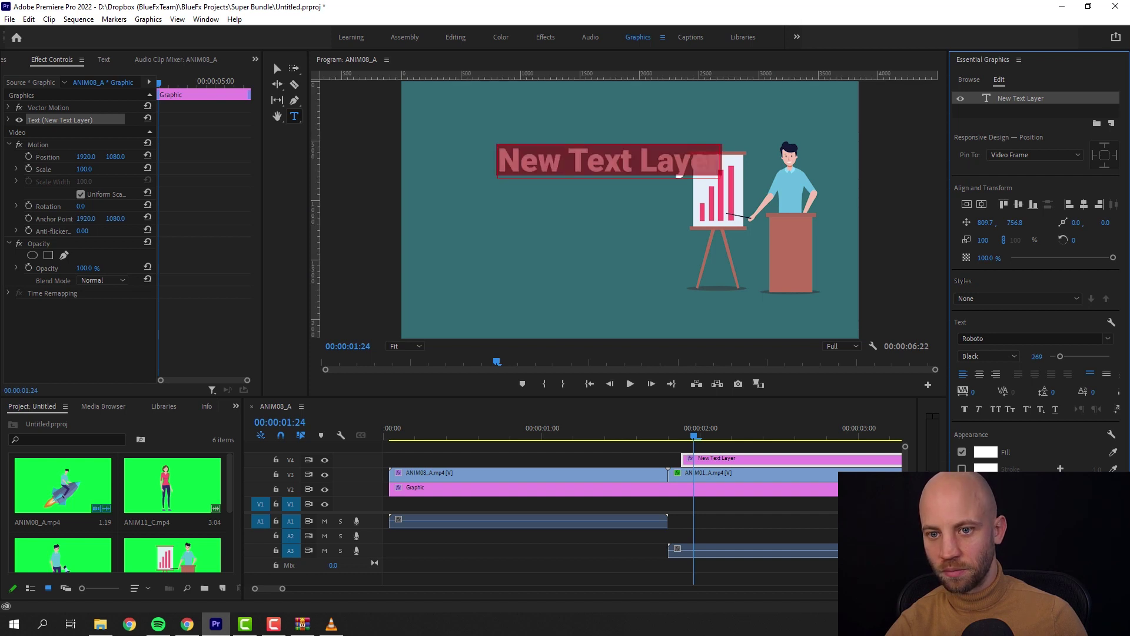
pyautogui.press('Escape')
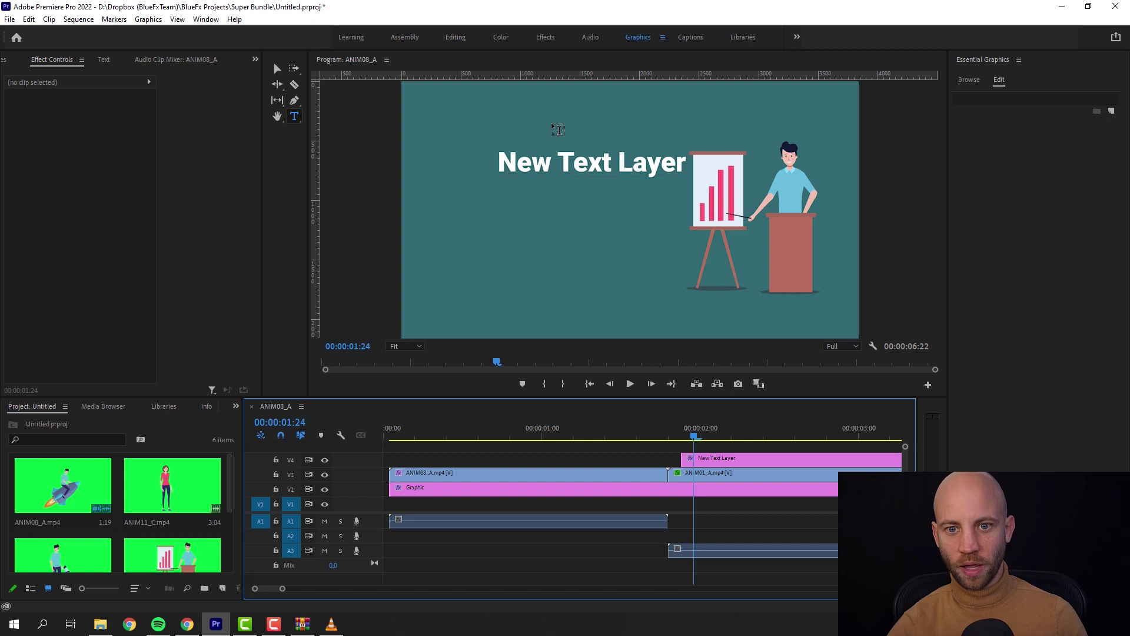
# - Drag the 'New Text Layer' title left and lower beside the presenter, then scrub to preview
pyautogui.click(275, 69)
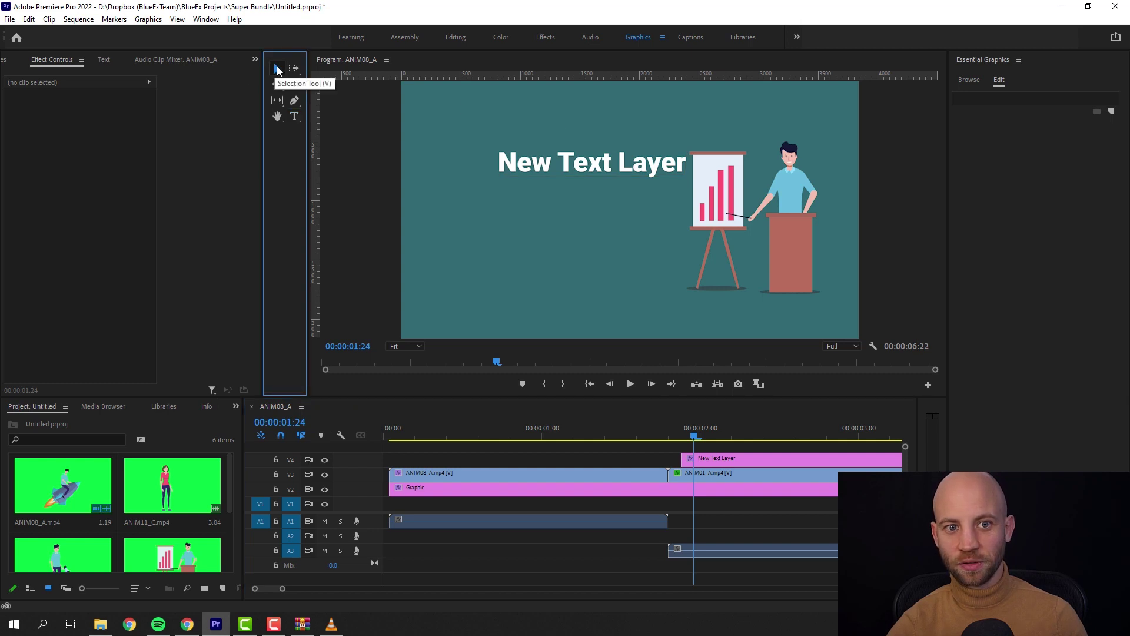
pyautogui.click(600, 171)
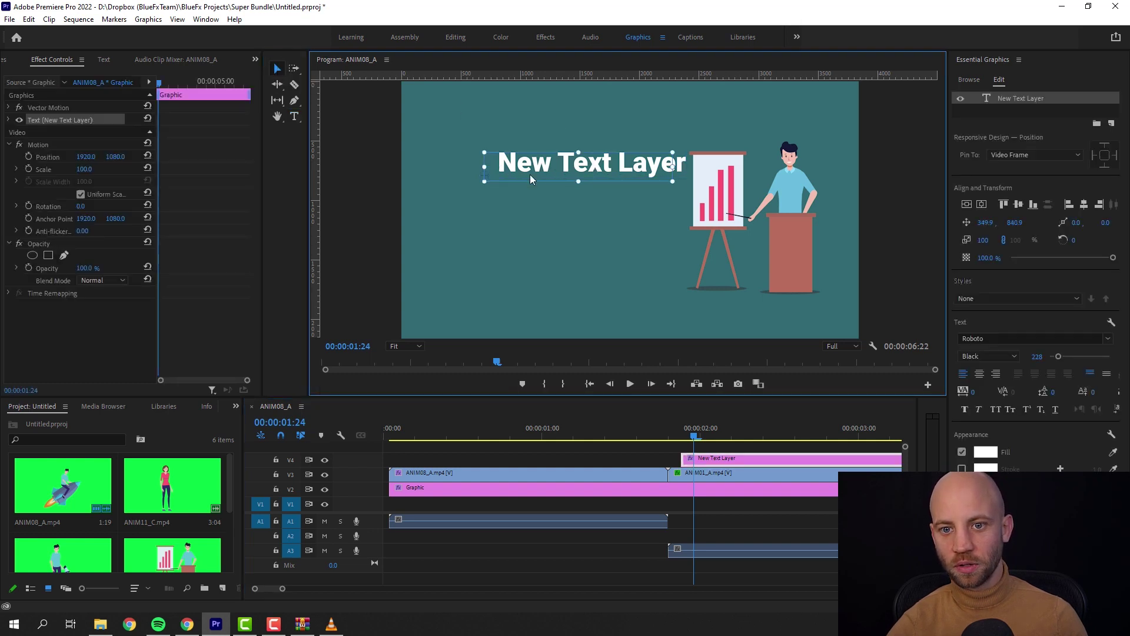
pyautogui.moveTo(600, 170); pyautogui.dragTo(540, 186)
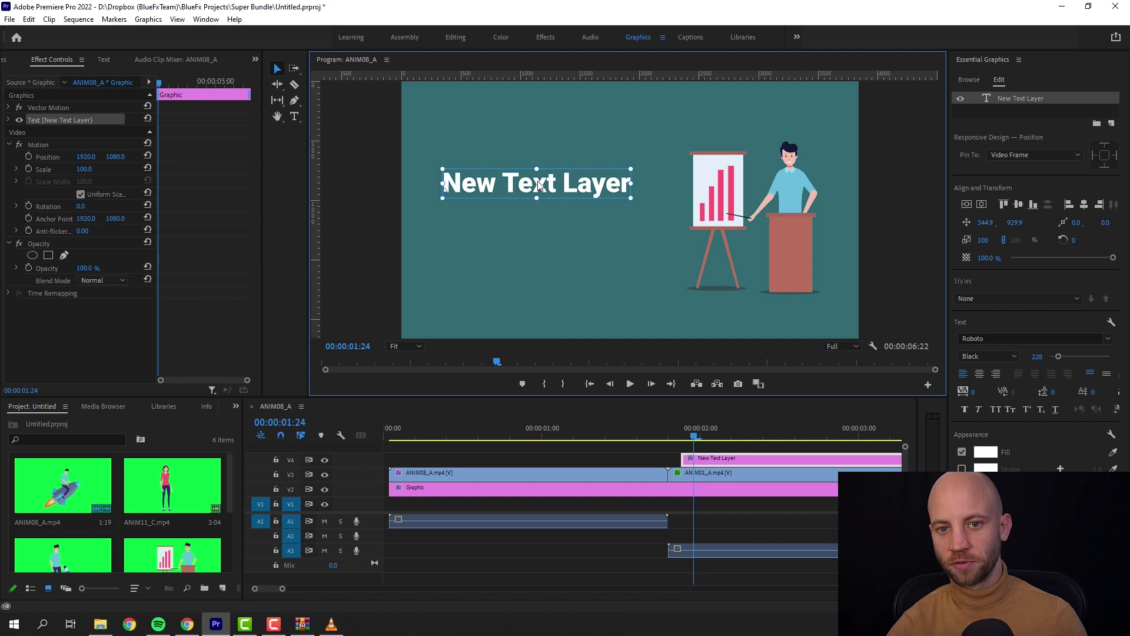
pyautogui.click(649, 450)
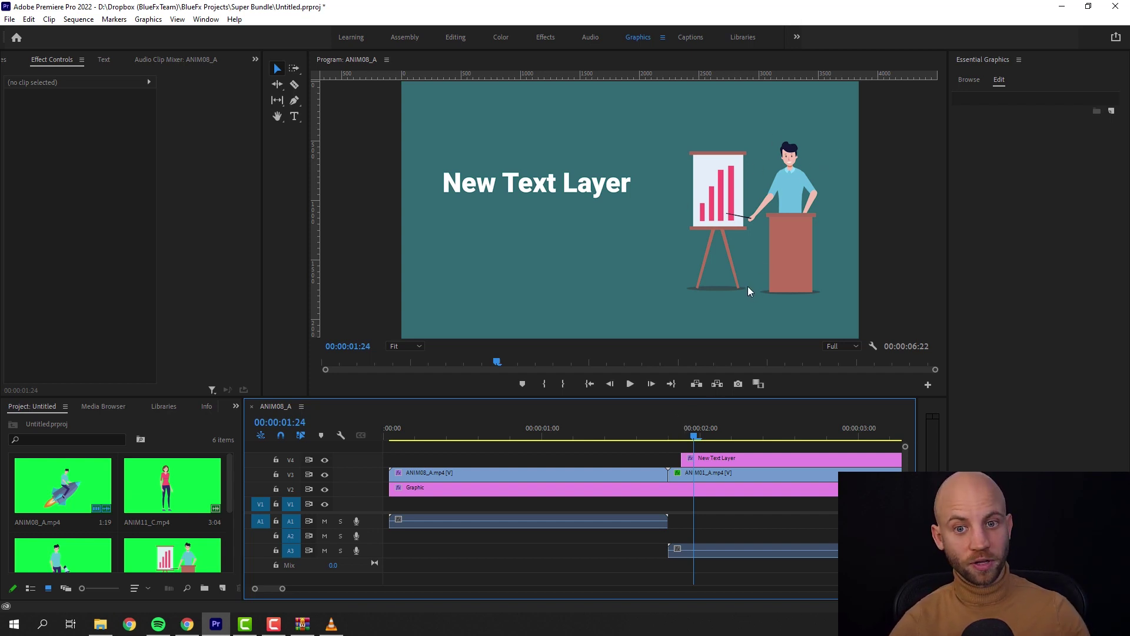
pyautogui.moveTo(466, 435); pyautogui.dragTo(790, 433)
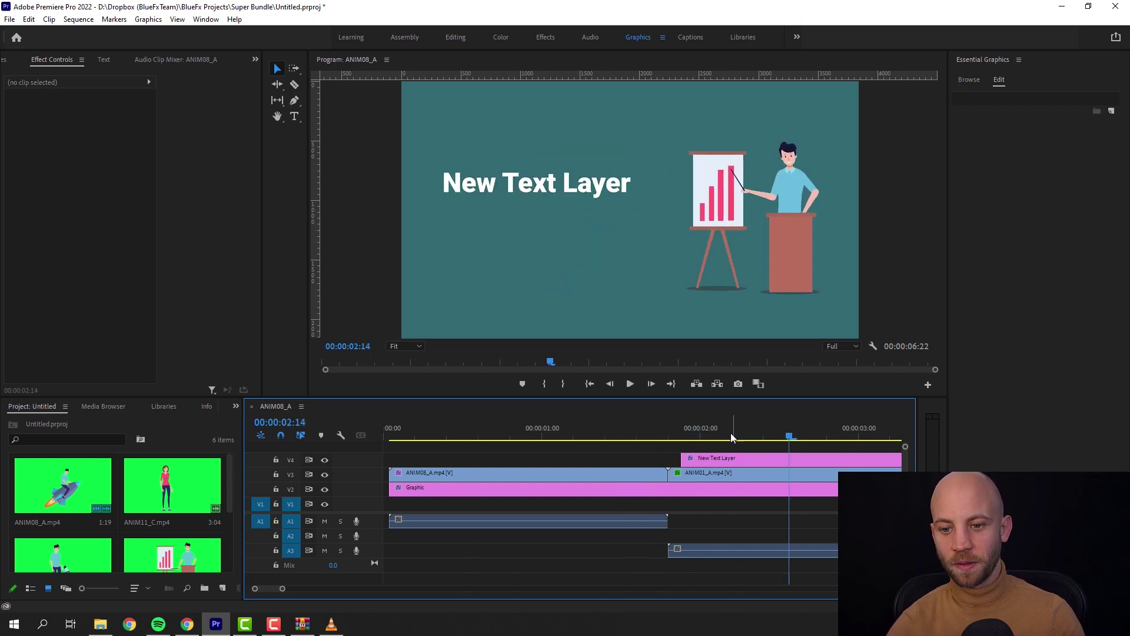
# - Open the Export Settings dialog through File > Export > Media
pyautogui.click(9, 20)
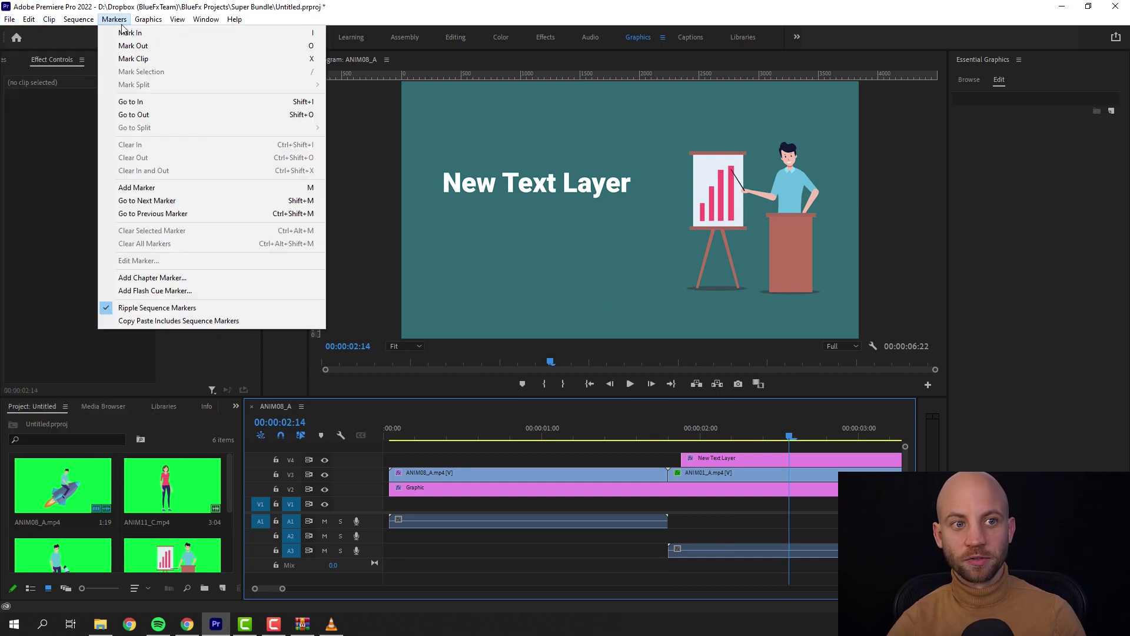
pyautogui.click(9, 20)
pyautogui.click(9, 20)
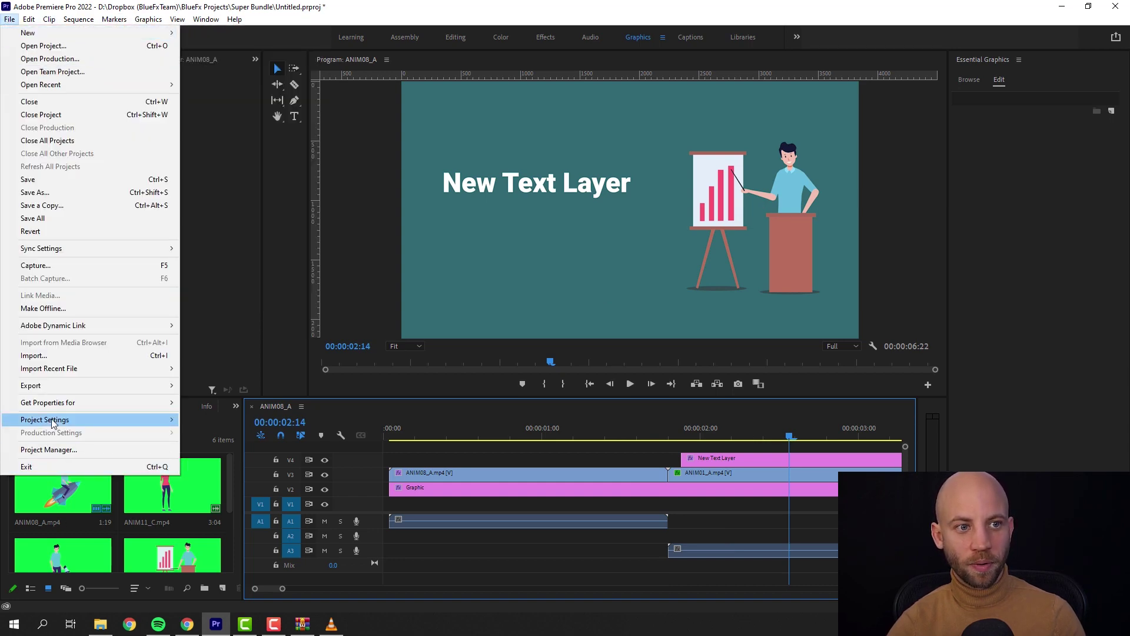
pyautogui.moveTo(56, 386)
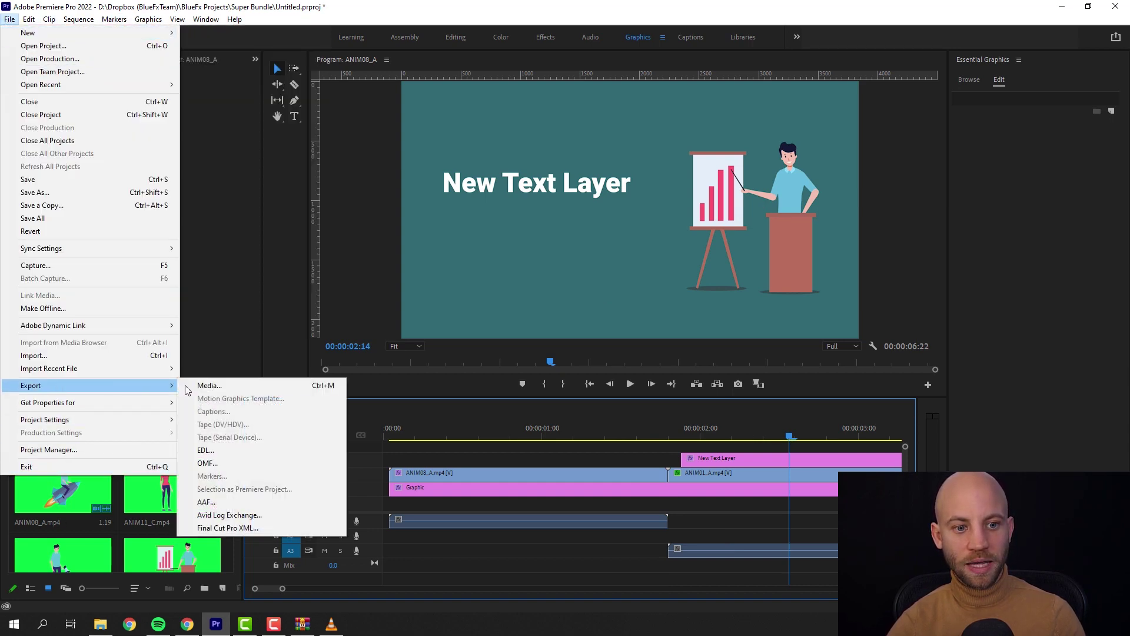
pyautogui.click(235, 386)
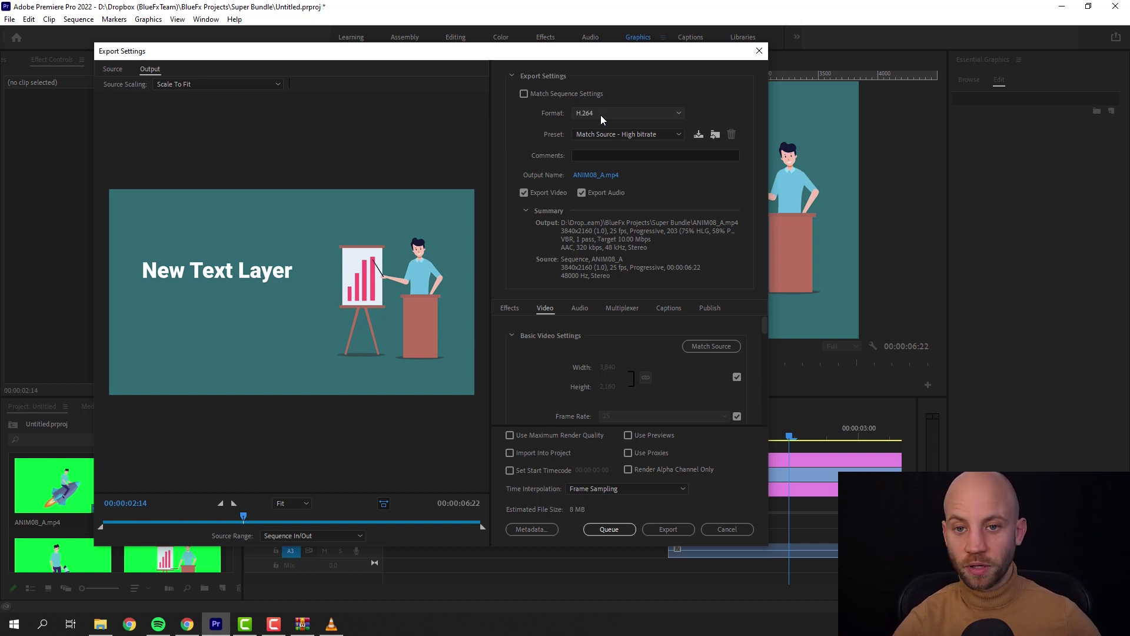
pyautogui.click(600, 115)
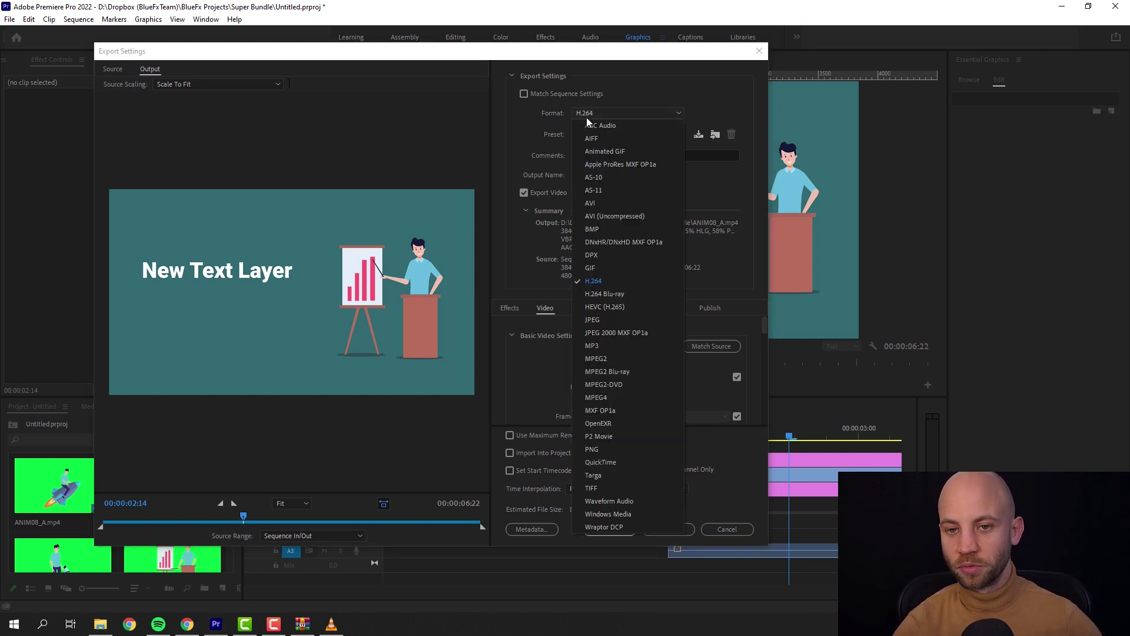
pyautogui.click(637, 117)
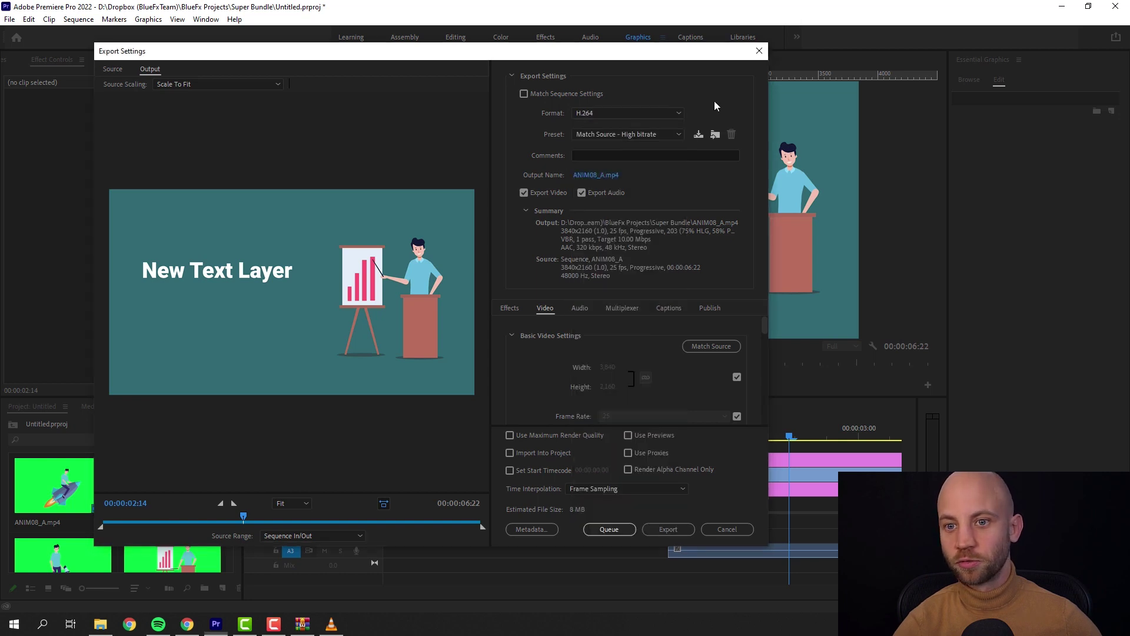